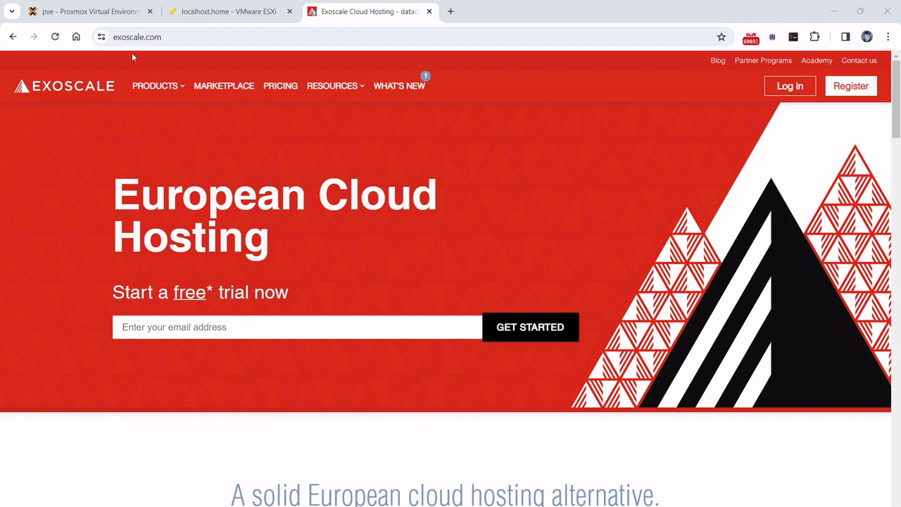
Step: Log in to the Exoscale portal and open the ubuntu-exoscale-target instance details
{"action": "left_click", "coordinate": [800, 87]}
{"action": "left_click", "coordinate": [832, 214]}
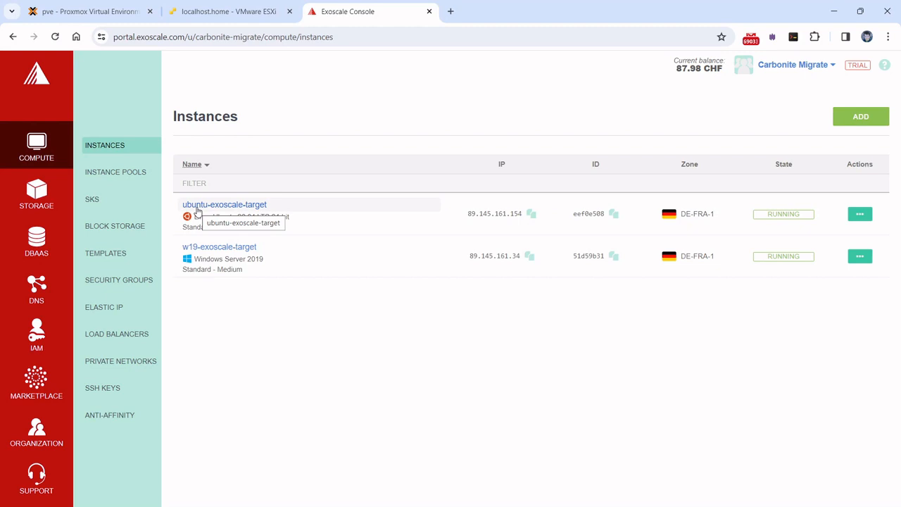
{"action": "left_click", "coordinate": [200, 212]}
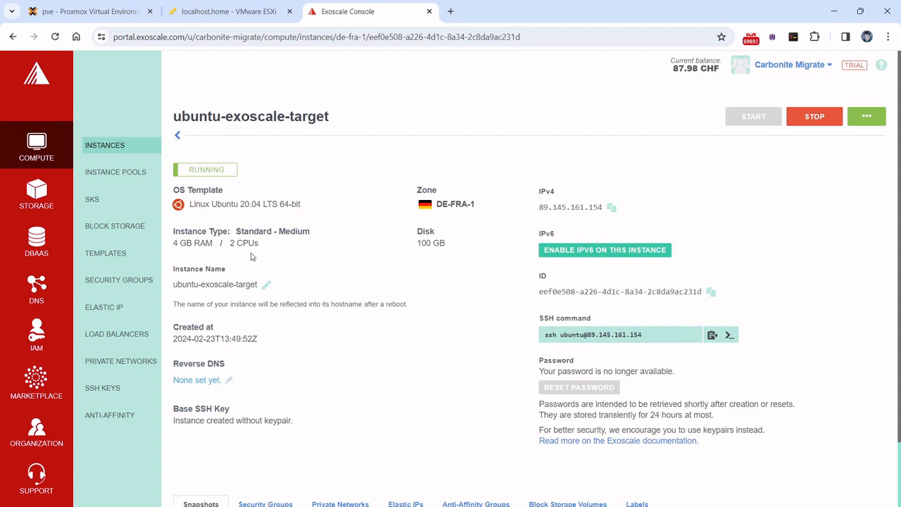
Step: Review the rules of the instance's default security group
{"action": "left_click", "coordinate": [271, 504]}
{"action": "scroll", "coordinate": [300, 425], "scroll_direction": "down", "scroll_amount": 1}
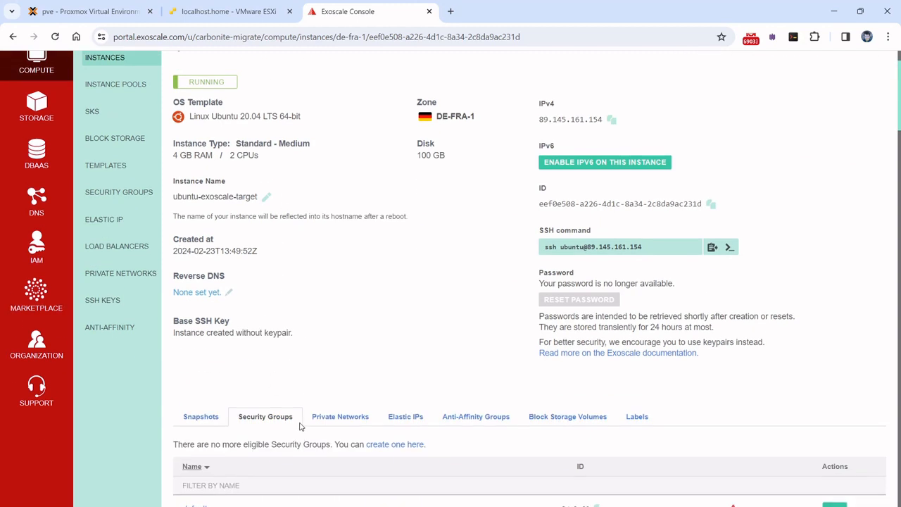
{"action": "left_click", "coordinate": [201, 495]}
{"action": "scroll", "coordinate": [334, 355], "scroll_direction": "down", "scroll_amount": 2}
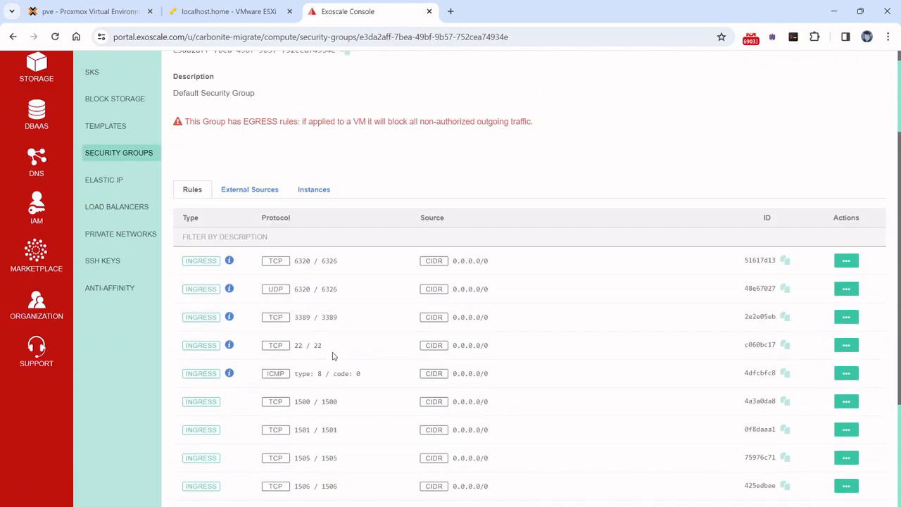
{"action": "scroll", "coordinate": [334, 356], "scroll_direction": "up", "scroll_amount": 2}
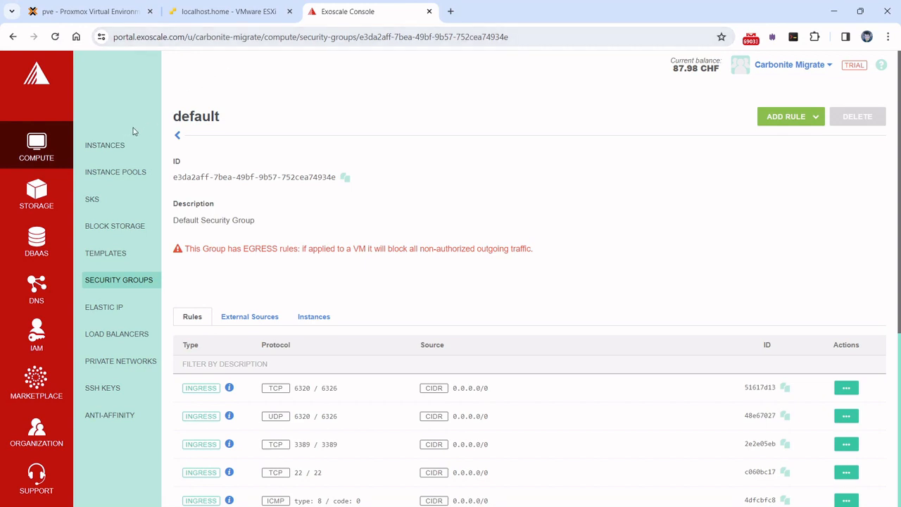
Step: Return to the instance list, reopen ubuntu-exoscale-target, then switch to the ESXi ubuntu-esx-source page
{"action": "left_click", "coordinate": [120, 145]}
{"action": "left_click", "coordinate": [255, 203]}
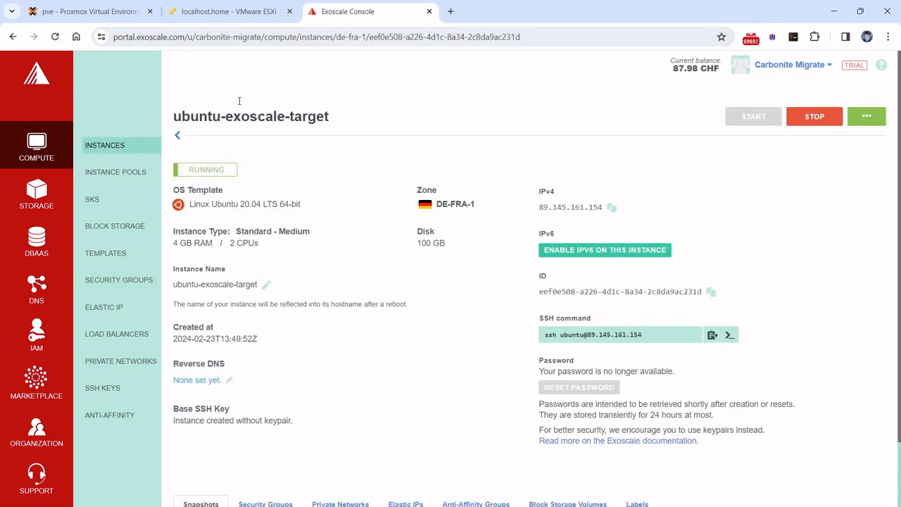
{"action": "left_click", "coordinate": [238, 20]}
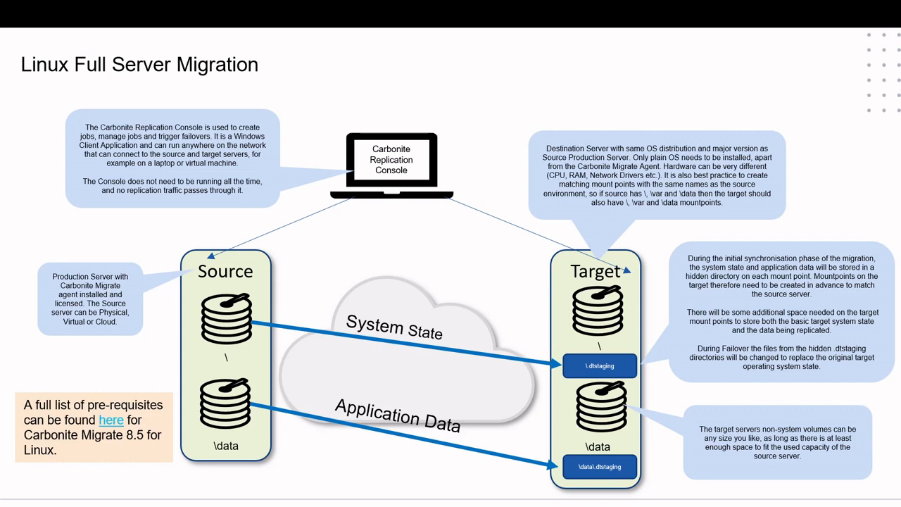
Step: Compare Ubuntu release and kernel on the source and target SSH sessions, then type 'touch demofile1' on the source
{"action": "key", "text": "alt+Tab"}
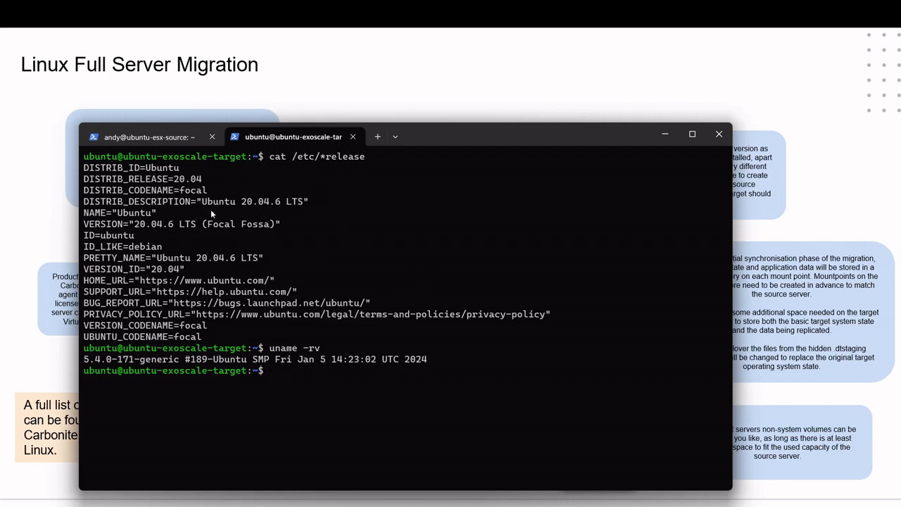
{"action": "left_click", "coordinate": [159, 144]}
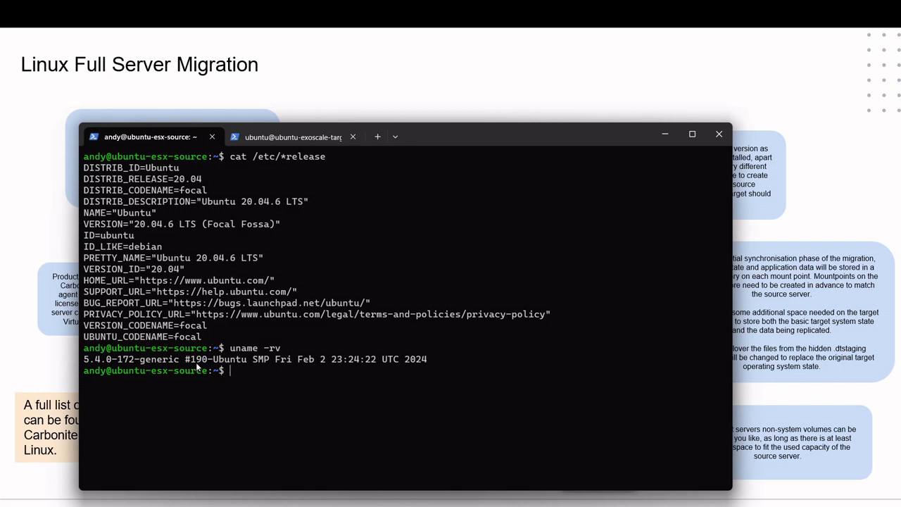
{"action": "left_click", "coordinate": [286, 135]}
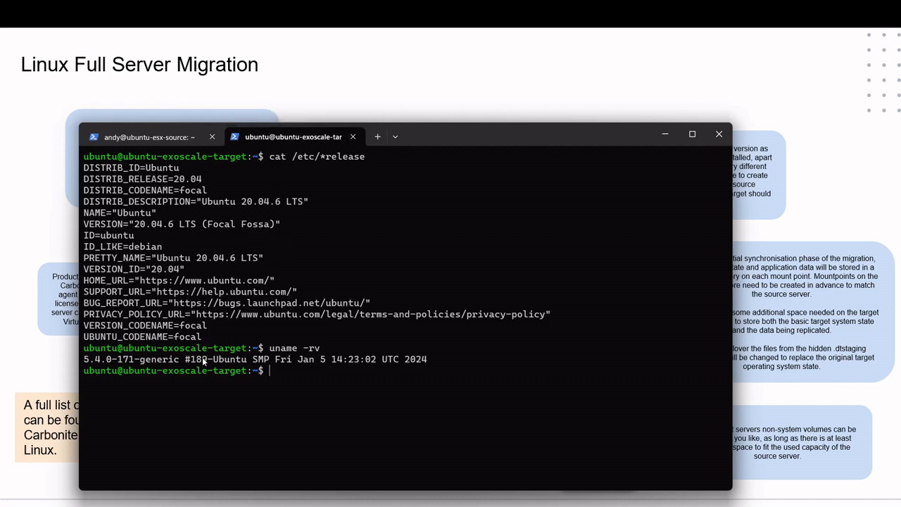
{"action": "left_click", "coordinate": [173, 137]}
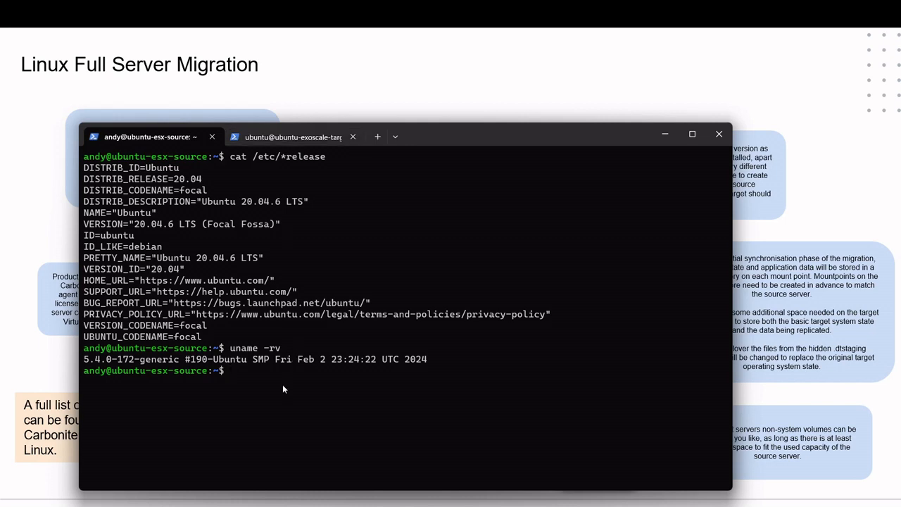
{"action": "type", "text": "touch demofile1"}
Step: Create demofile1 on the source and confirm with ls that the target's home folder lacks it
{"action": "key", "text": "Return"}
{"action": "key", "text": "Return"}
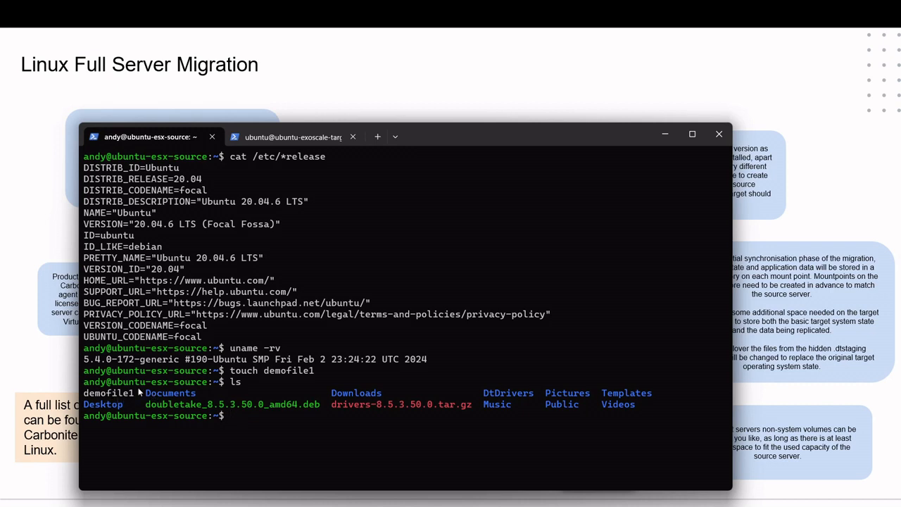
{"action": "left_click", "coordinate": [288, 142]}
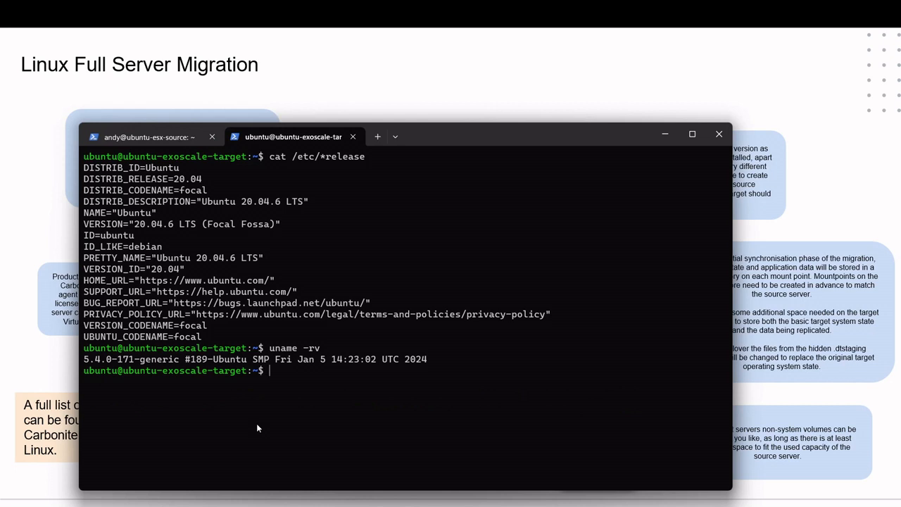
{"action": "type", "text": "ls"}
{"action": "key", "text": "Return"}
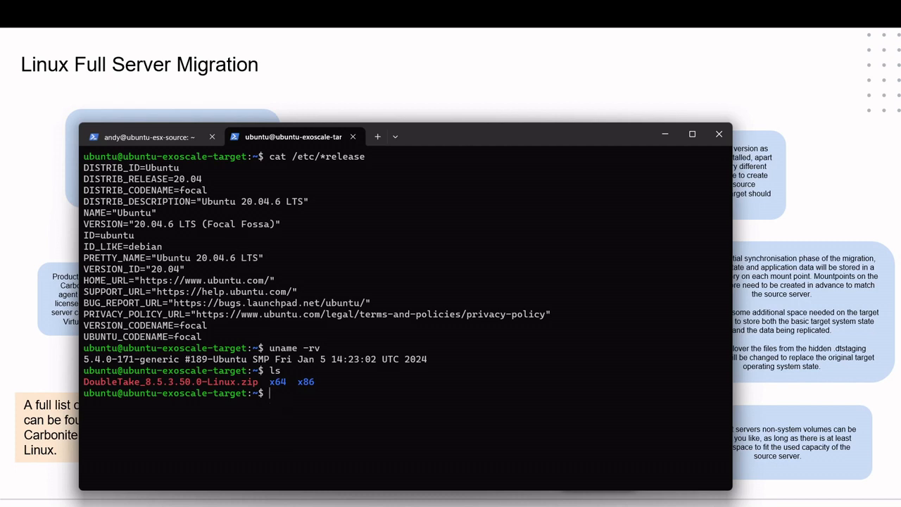
{"action": "left_click", "coordinate": [164, 135]}
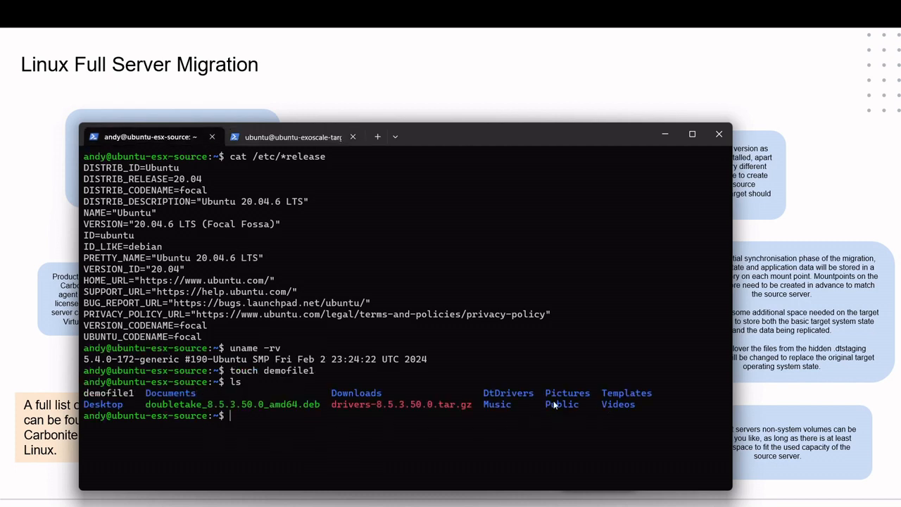
{"action": "left_click", "coordinate": [281, 141]}
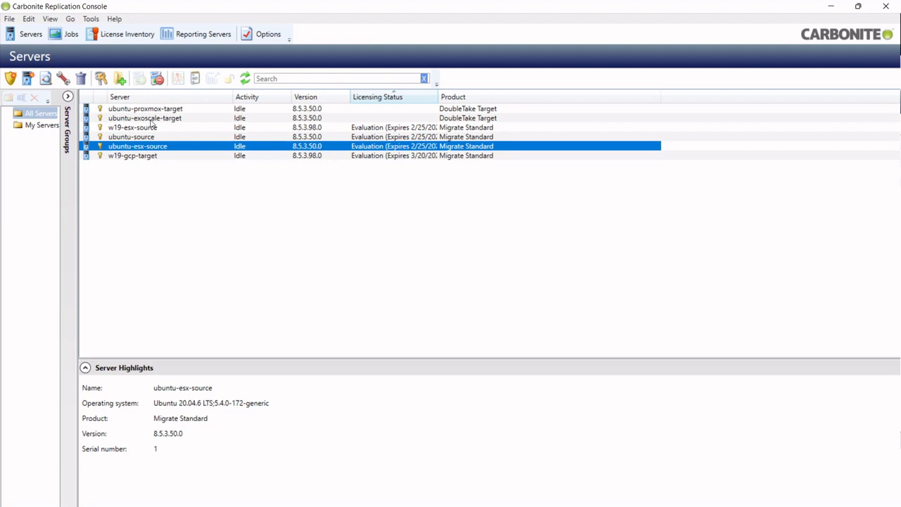
Step: Start a Full Server Migration job from ubuntu-esx-source's Migrate menu
{"action": "left_click", "coordinate": [151, 119]}
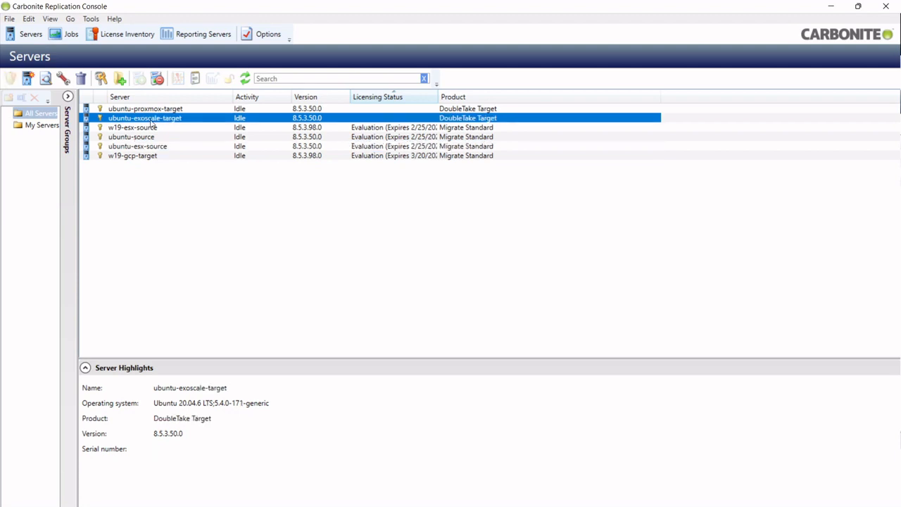
{"action": "left_click", "coordinate": [158, 146]}
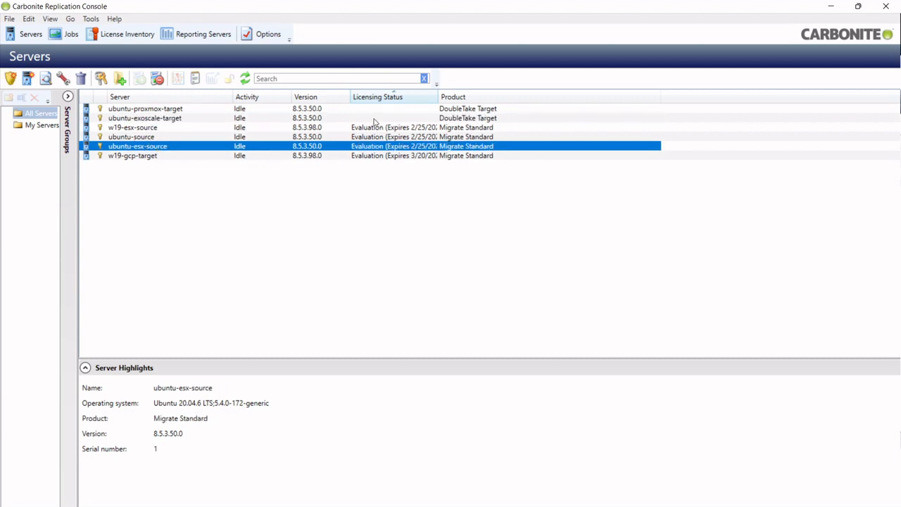
{"action": "right_click", "coordinate": [168, 147]}
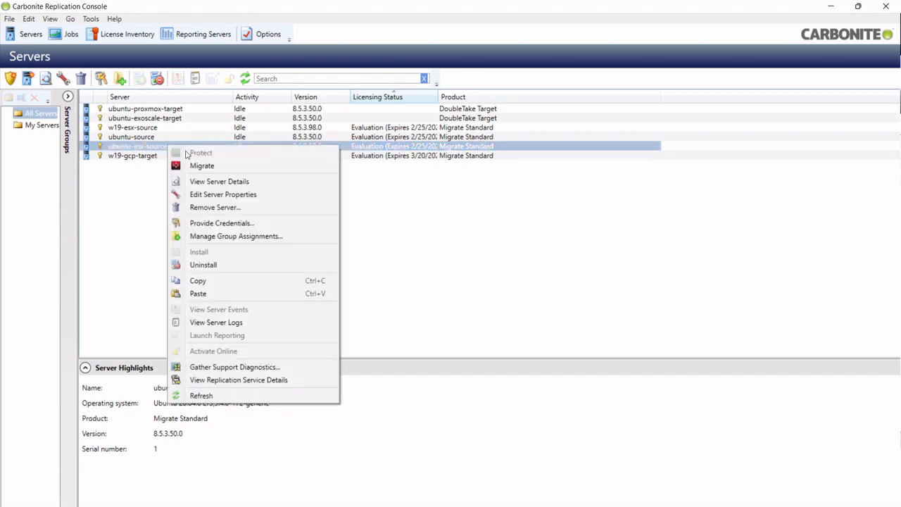
{"action": "left_click", "coordinate": [213, 166]}
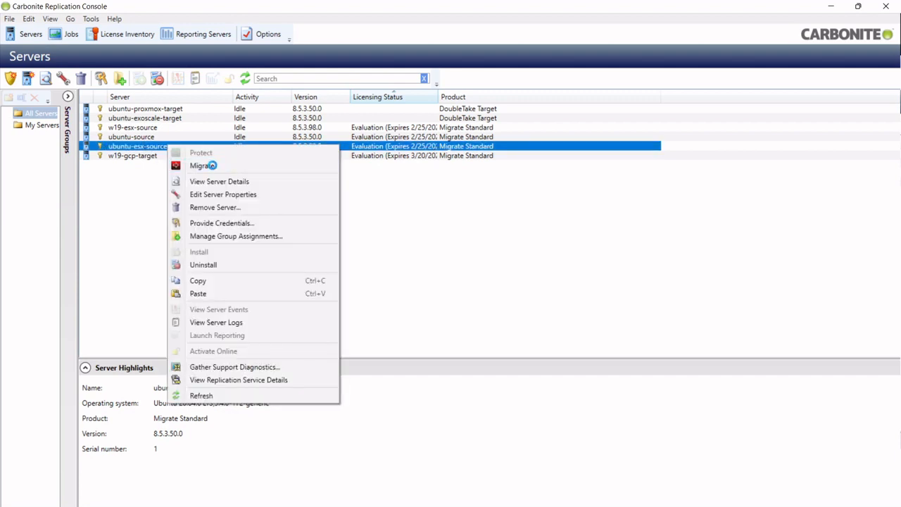
{"action": "left_click", "coordinate": [148, 164]}
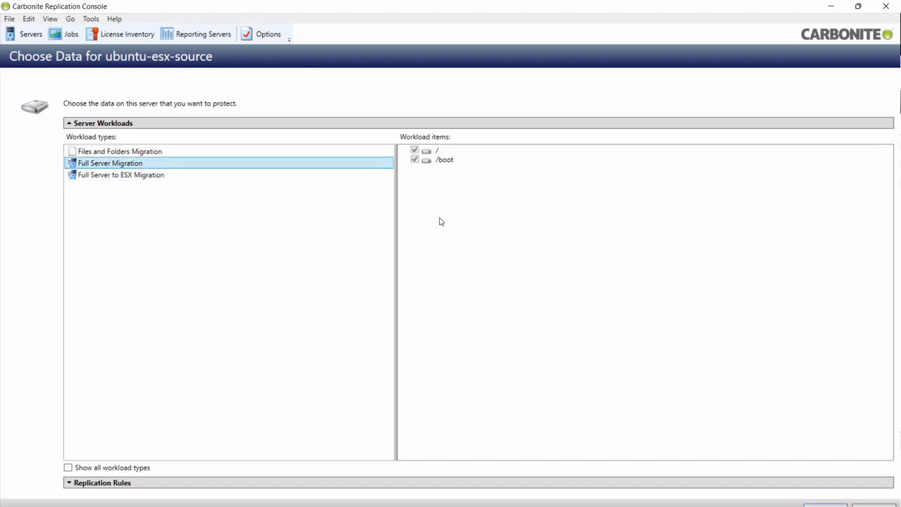
Step: Add a replication rule excluding /home/andy, then continue to target selection
{"action": "left_click", "coordinate": [91, 486]}
{"action": "left_click", "coordinate": [69, 164]}
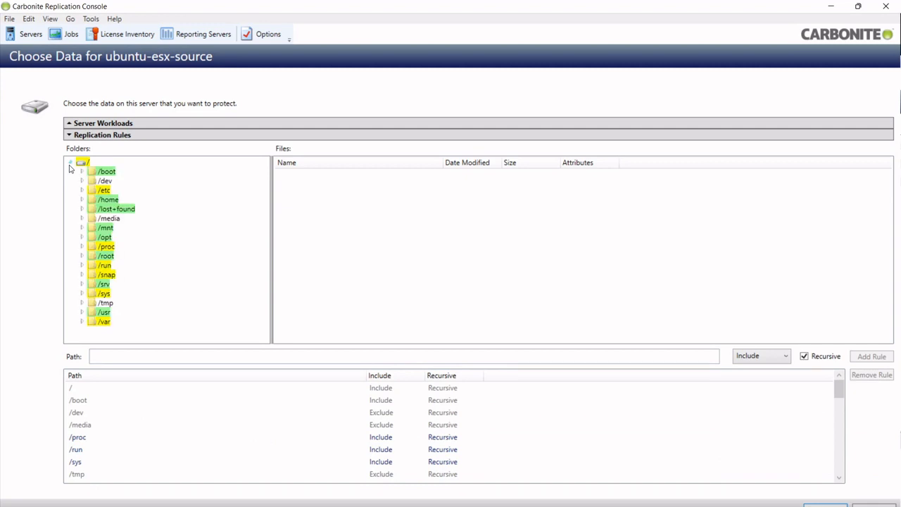
{"action": "left_click", "coordinate": [104, 284]}
{"action": "double_click", "coordinate": [113, 200]}
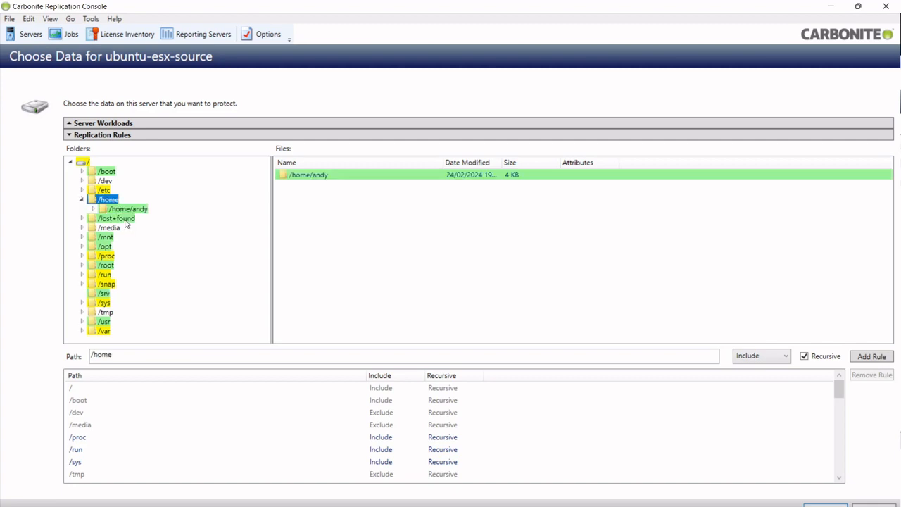
{"action": "left_click", "coordinate": [128, 210]}
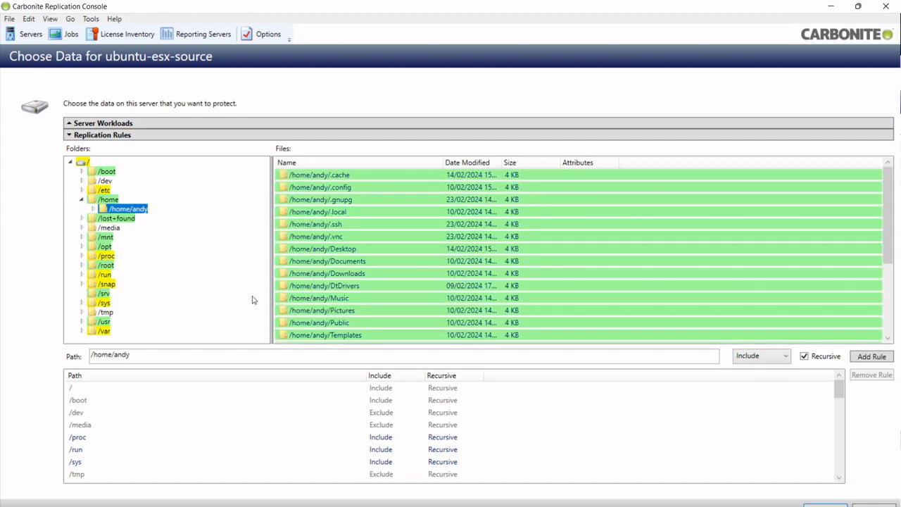
{"action": "left_click", "coordinate": [787, 356]}
{"action": "left_click", "coordinate": [773, 382]}
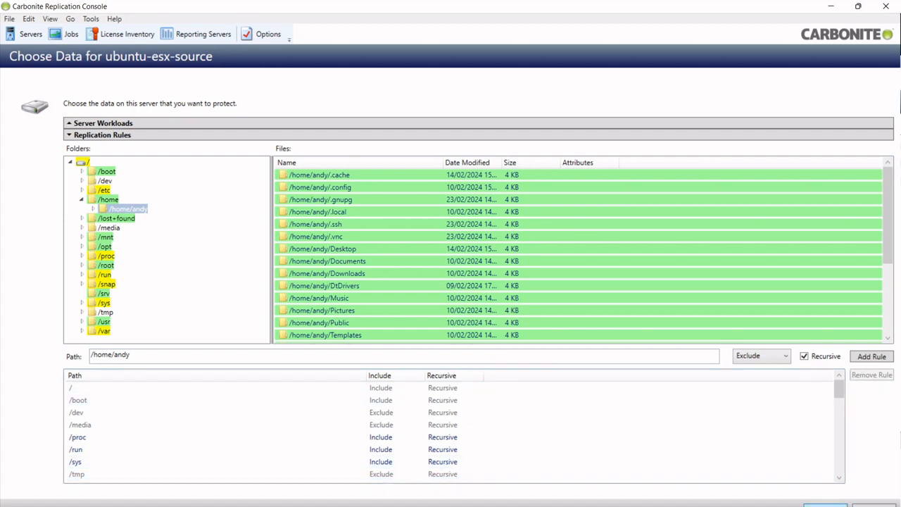
{"action": "left_click", "coordinate": [825, 505]}
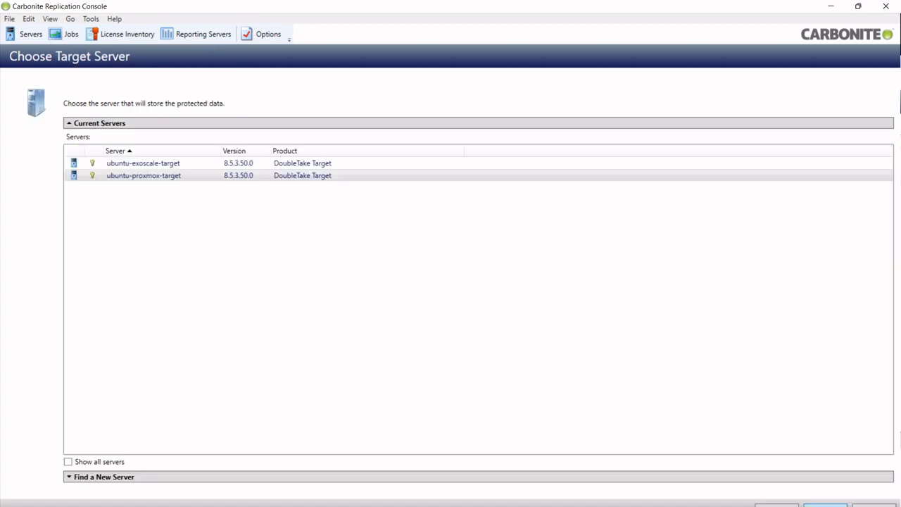
Step: Choose ubuntu-exoscale-target as the migration target server and continue
{"action": "left_click", "coordinate": [134, 165]}
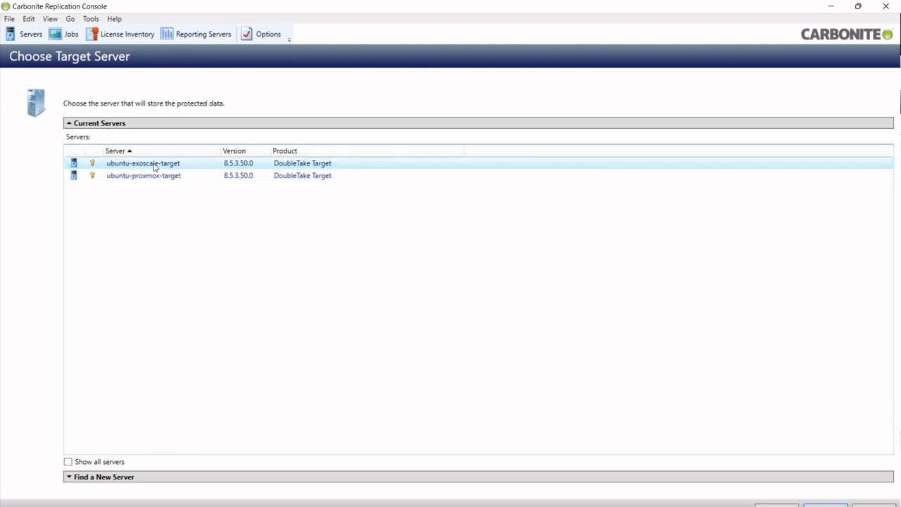
{"action": "left_click", "coordinate": [155, 176], "text": "ctrl"}
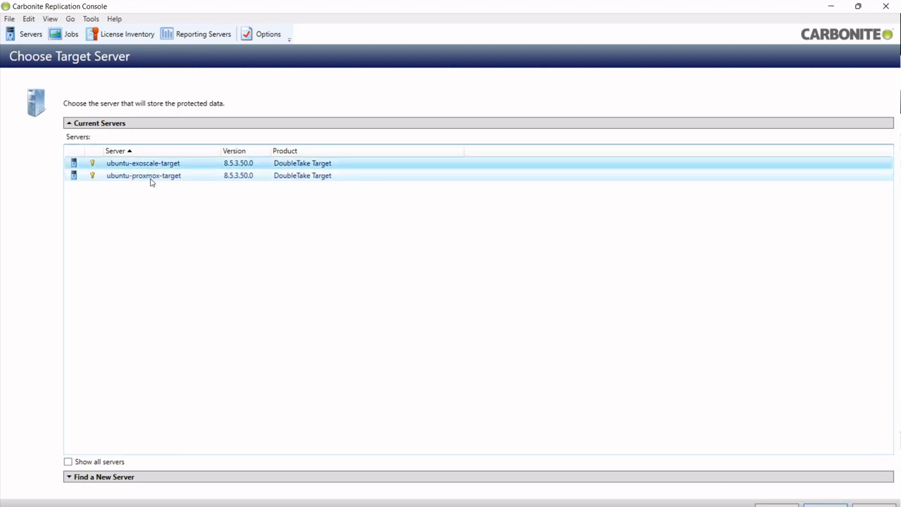
{"action": "left_click", "coordinate": [154, 167]}
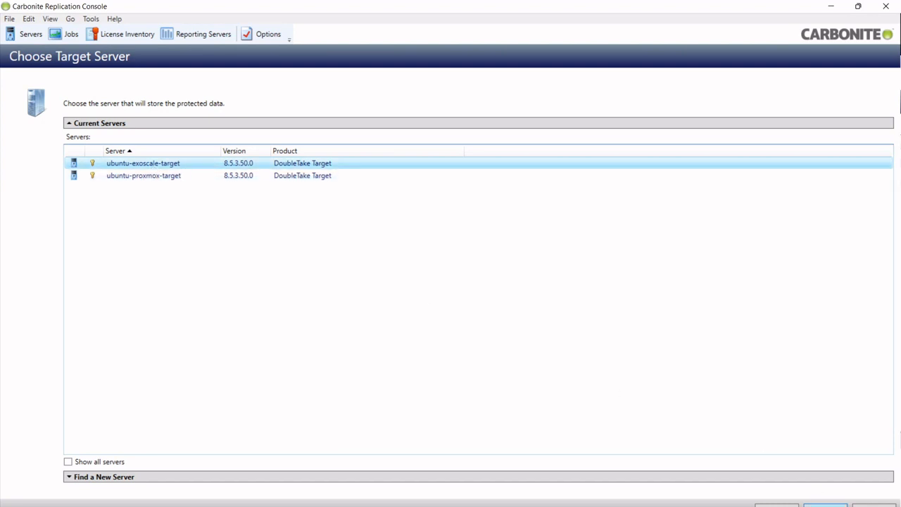
{"action": "left_click", "coordinate": [825, 505]}
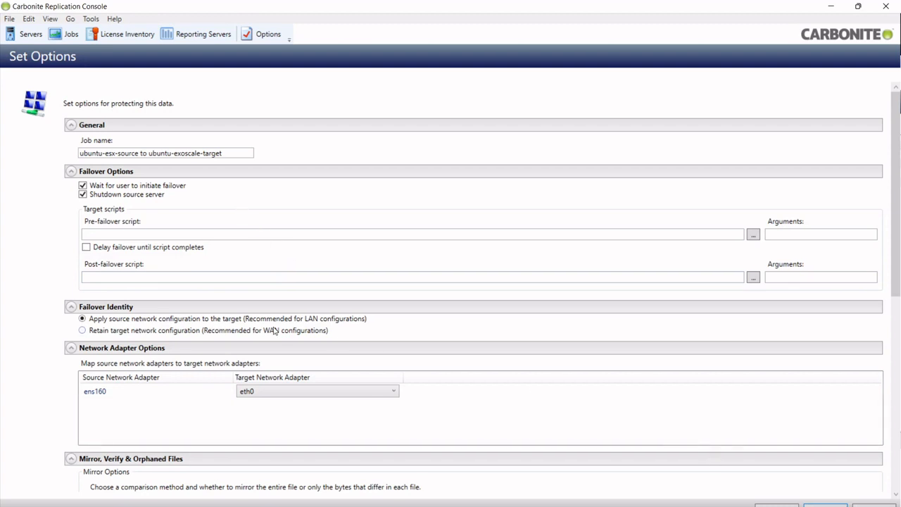
Step: Set Failover Identity to retain target network configuration and enable compression at Medium
{"action": "scroll", "coordinate": [55, 265], "scroll_direction": "down", "scroll_amount": 2}
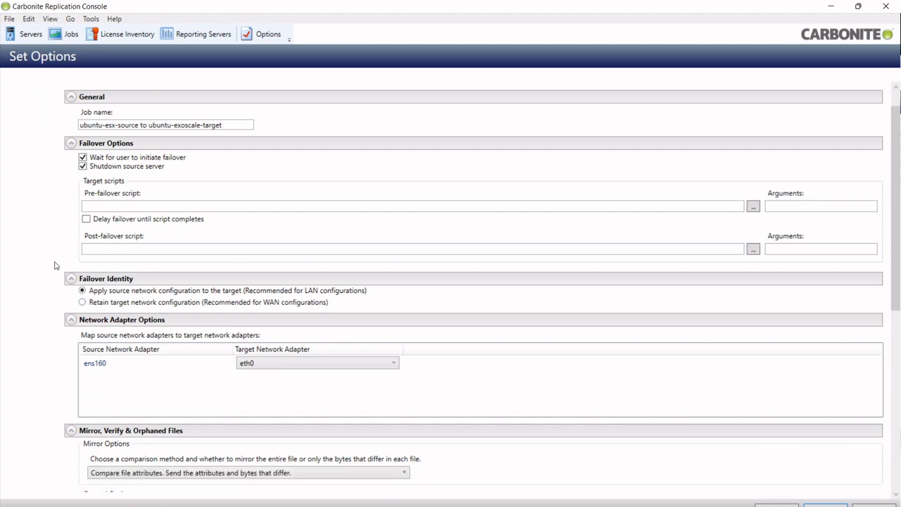
{"action": "left_click", "coordinate": [82, 274]}
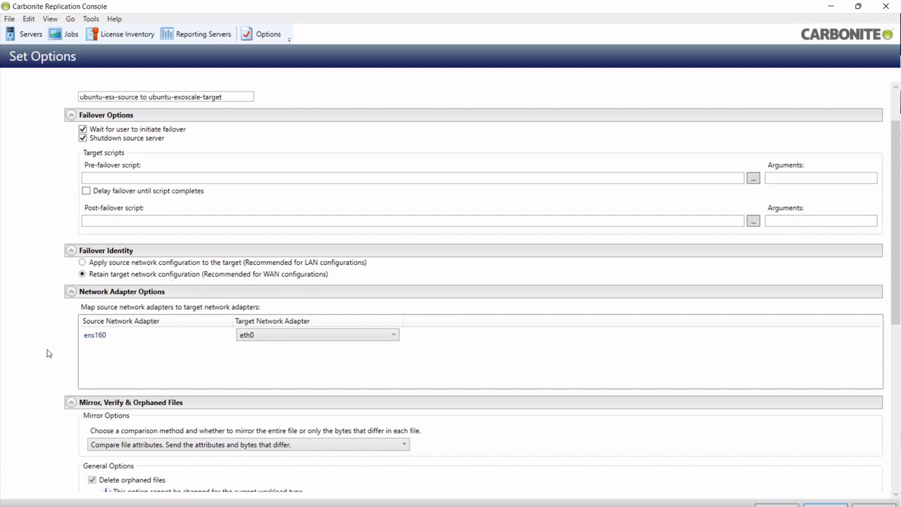
{"action": "scroll", "coordinate": [48, 354], "scroll_direction": "down", "scroll_amount": 3}
{"action": "scroll", "coordinate": [48, 353], "scroll_direction": "down", "scroll_amount": 4}
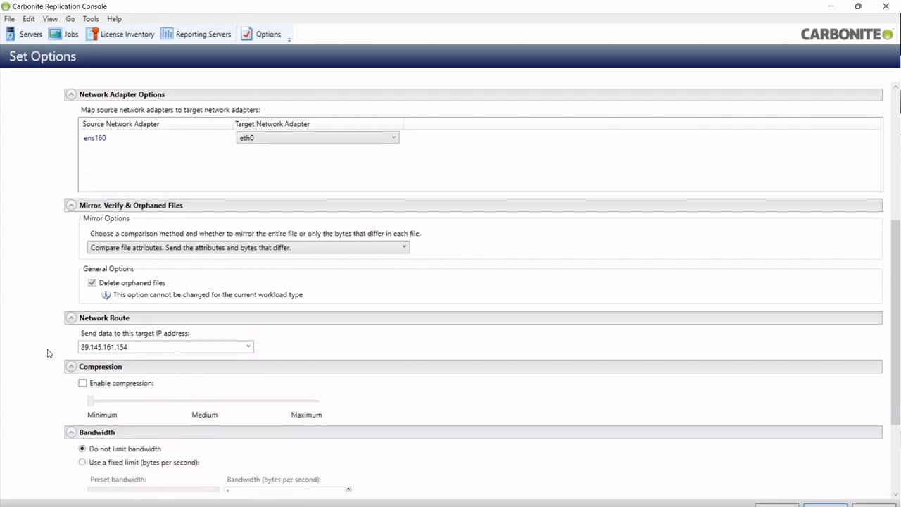
{"action": "left_click", "coordinate": [82, 383]}
{"action": "left_click", "coordinate": [205, 407]}
Step: Read the kernel version, volumes and disk space warnings, then finish to launch the job
{"action": "left_click", "coordinate": [826, 505]}
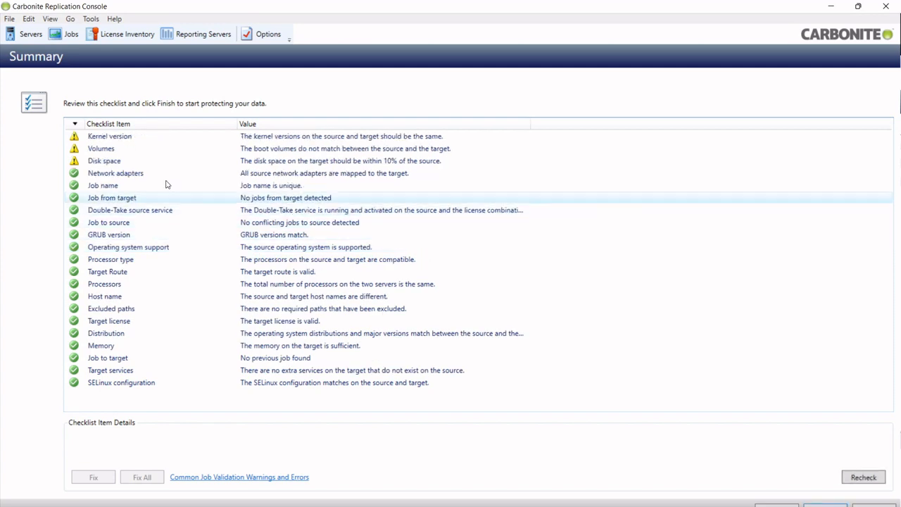
{"action": "left_click", "coordinate": [121, 138]}
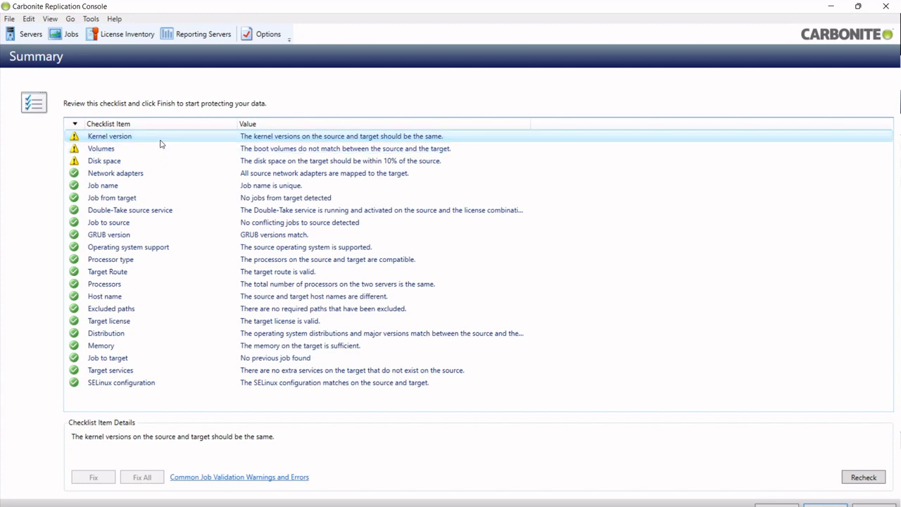
{"action": "left_click", "coordinate": [161, 149]}
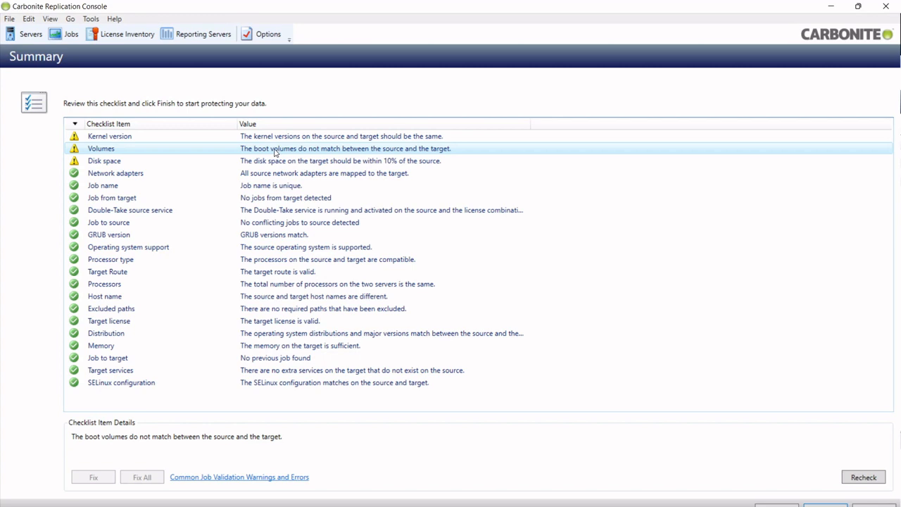
{"action": "left_click", "coordinate": [288, 162]}
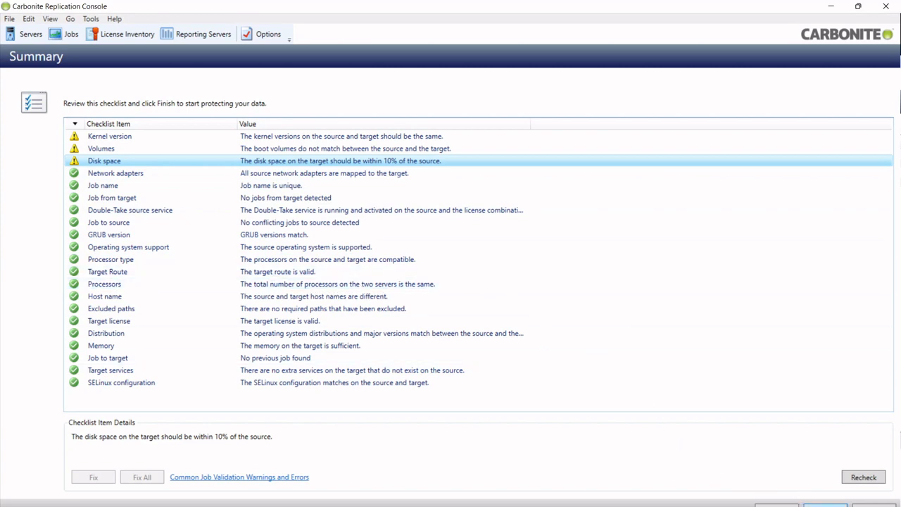
{"action": "left_click", "coordinate": [826, 505]}
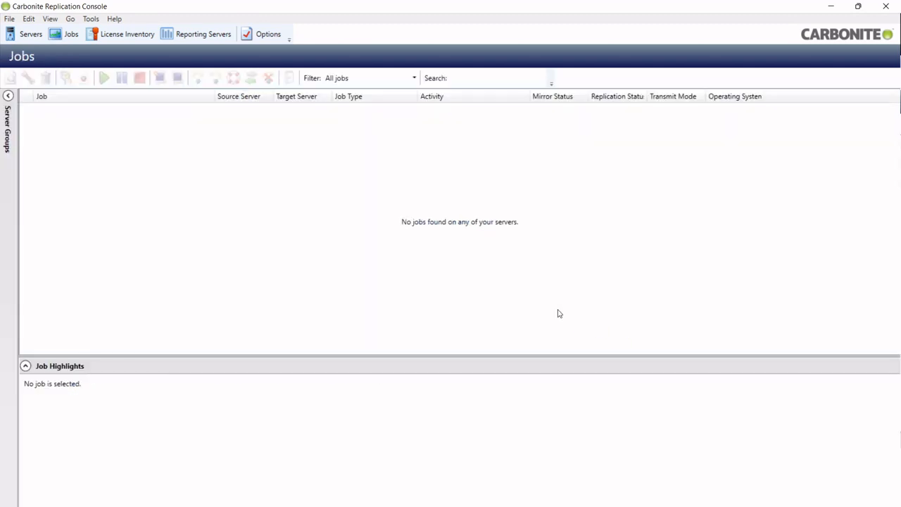
Step: Select the ubuntu-esx-source to ubuntu-exoscale-target job to show its highlights while mirroring
{"action": "left_click", "coordinate": [89, 110]}
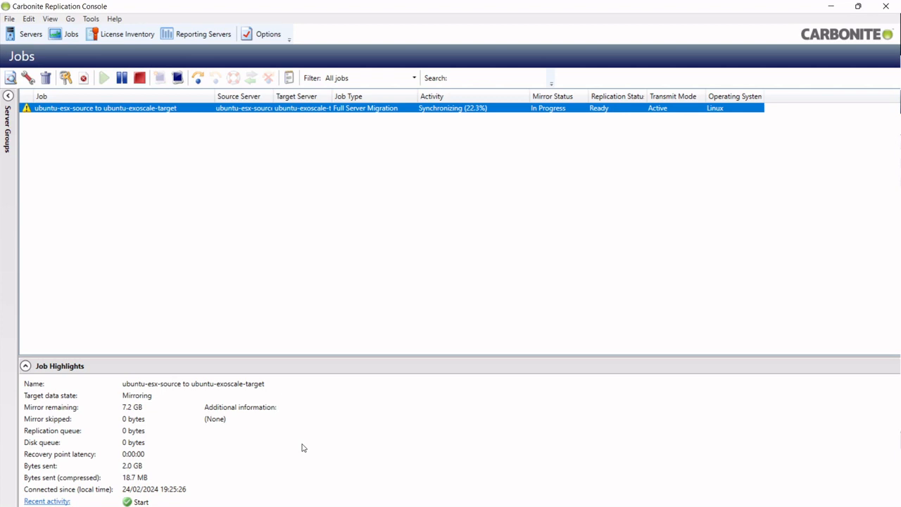
Step: Create demofile2 on the source by editing the recalled touch command, then view the target session
{"action": "key", "text": "alt+Tab"}
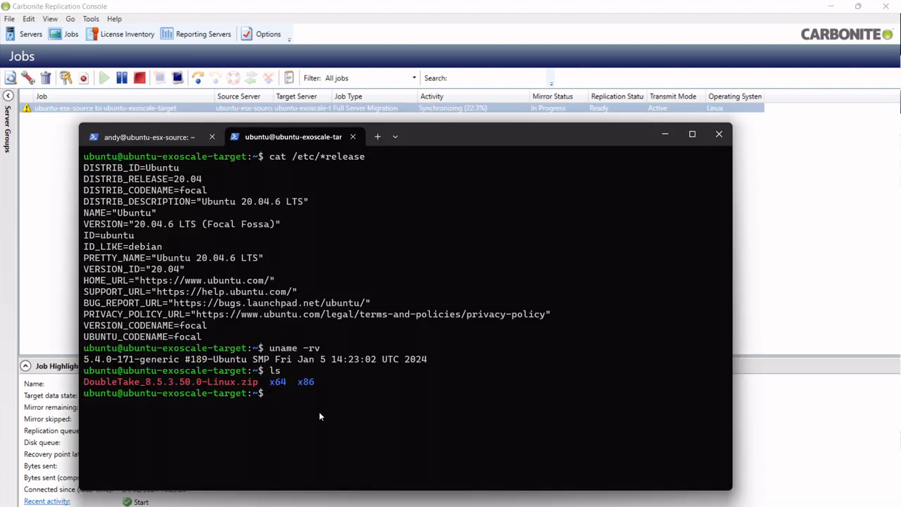
{"action": "left_click", "coordinate": [167, 140]}
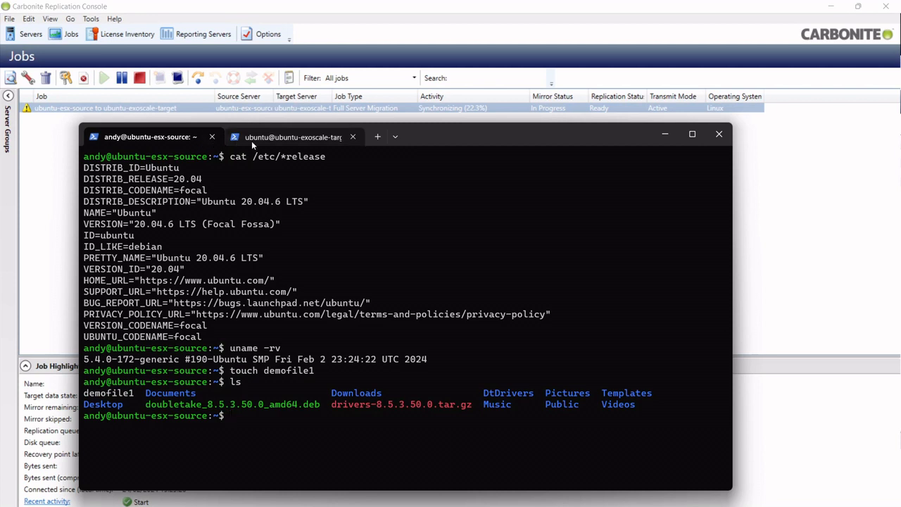
{"action": "left_click", "coordinate": [251, 139]}
{"action": "left_click", "coordinate": [184, 139]}
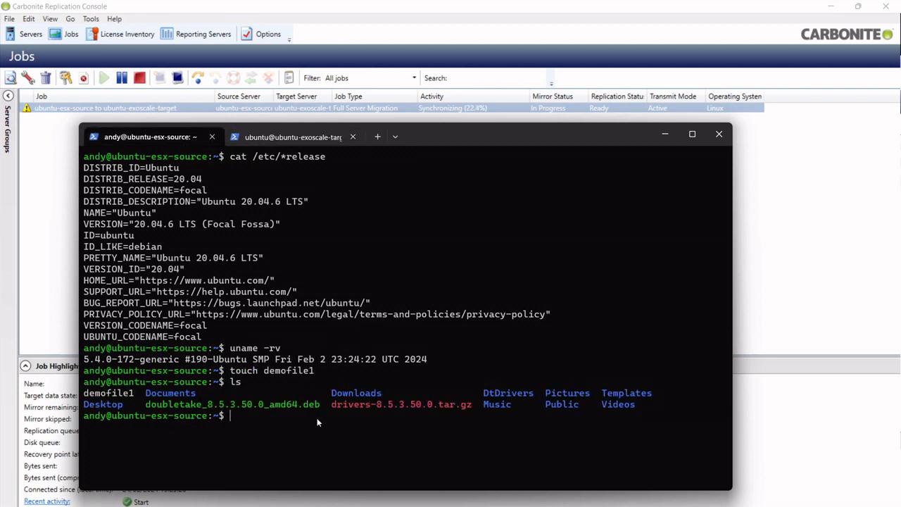
{"action": "type", "text": "ls"}
{"action": "key", "text": "Up"}
{"action": "key", "text": "BackSpace"}
{"action": "type", "text": "2"}
{"action": "key", "text": "Return"}
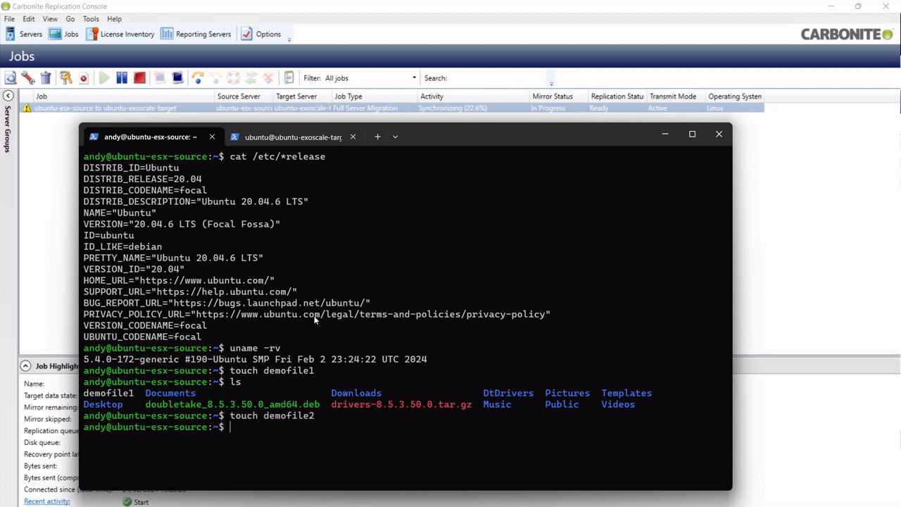
{"action": "left_click", "coordinate": [293, 138]}
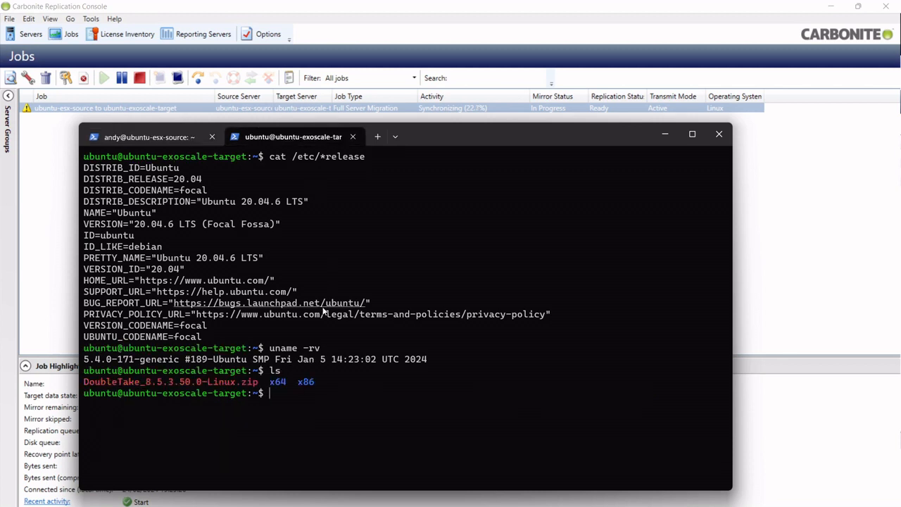
Step: List the target's home folder, then try to enter /.dtstaging; permission is denied
{"action": "type", "text": "ls"}
{"action": "key", "text": "Return"}
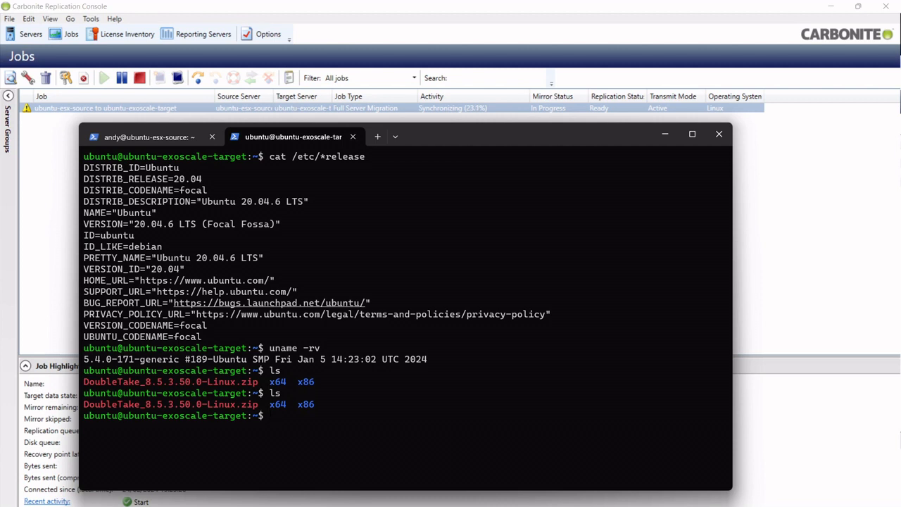
{"action": "type", "text": "cd /.dtstaging/"}
{"action": "key", "text": "Return"}
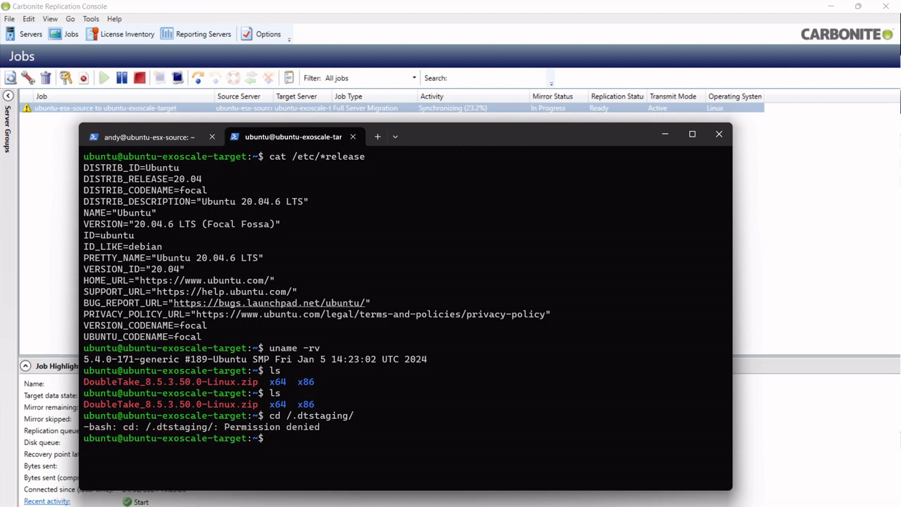
Step: Retry with 'sudo cs /.dtstaging', the corrected 'sudo cd /.dtstaging', and 'sudo -'; all fail
{"action": "type", "text": "sudo cs /.dtstaging"}
{"action": "key", "text": "Return"}
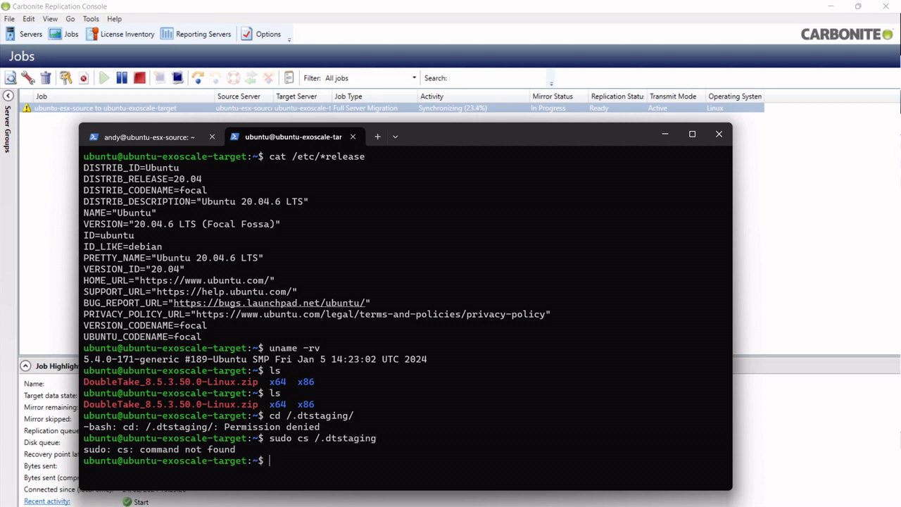
{"action": "key", "text": "Up"}
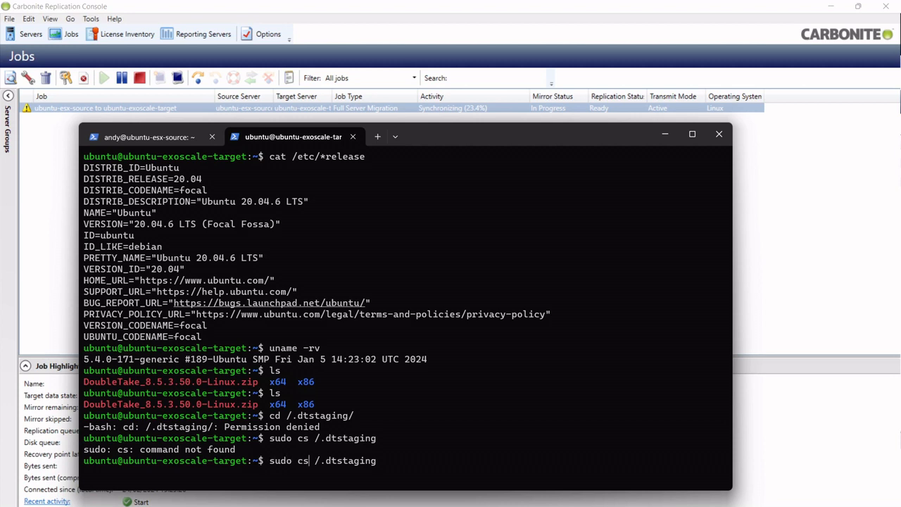
{"action": "key", "text": "BackSpace"}
{"action": "type", "text": "d"}
{"action": "key", "text": "Return"}
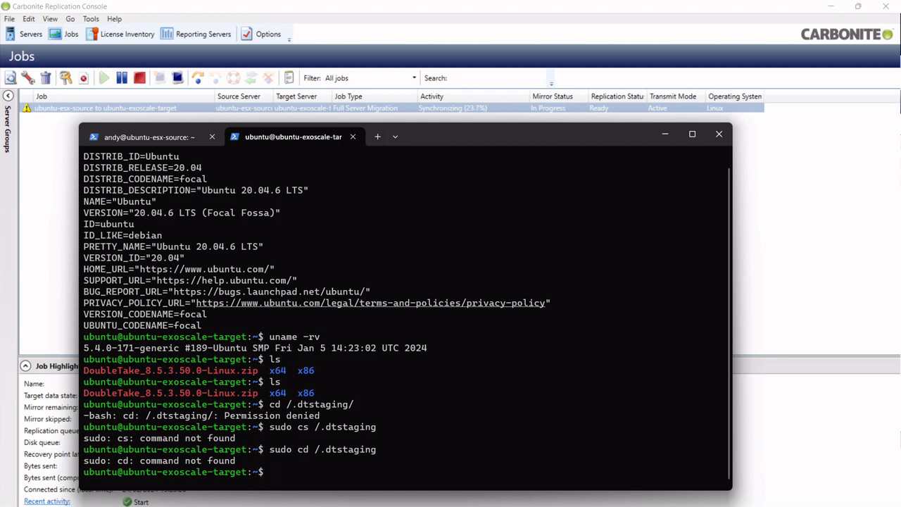
{"action": "type", "text": "sudo -"}
{"action": "key", "text": "Return"}
Step: Become root with sudo su, go to the filesystem root and list it with ls -sail
{"action": "type", "text": "sudo su"}
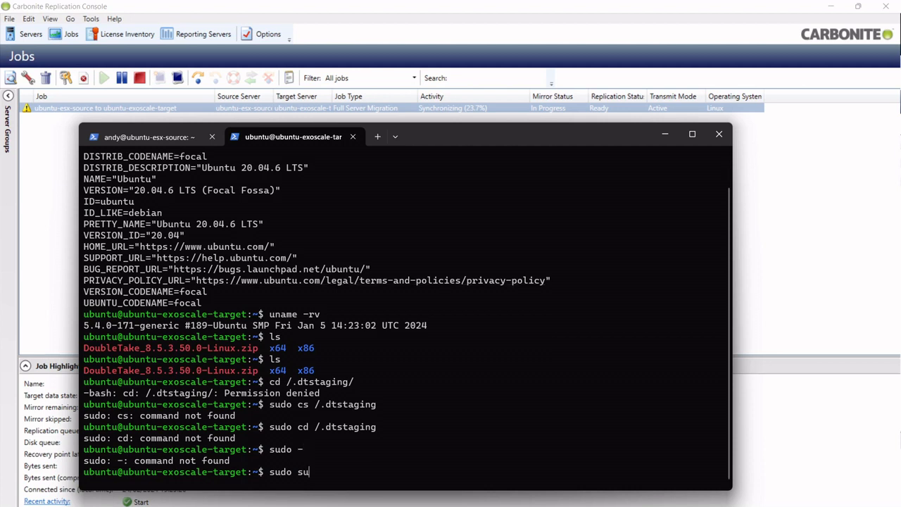
{"action": "key", "text": "Return"}
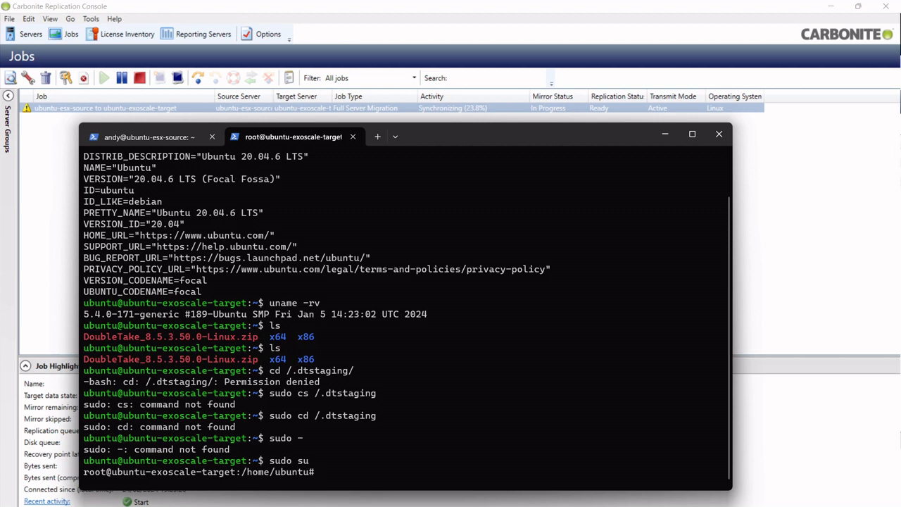
{"action": "type", "text": "cd /d"}
{"action": "key", "text": "BackSpace"}
{"action": "type", "text": ".d"}
{"action": "key", "text": "BackSpace"}
{"action": "key", "text": "BackSpace"}
{"action": "key", "text": "BackSpace"}
{"action": "key", "text": "BackSpace"}
{"action": "key", "text": "BackSpace"}
{"action": "type", "text": "cd /"}
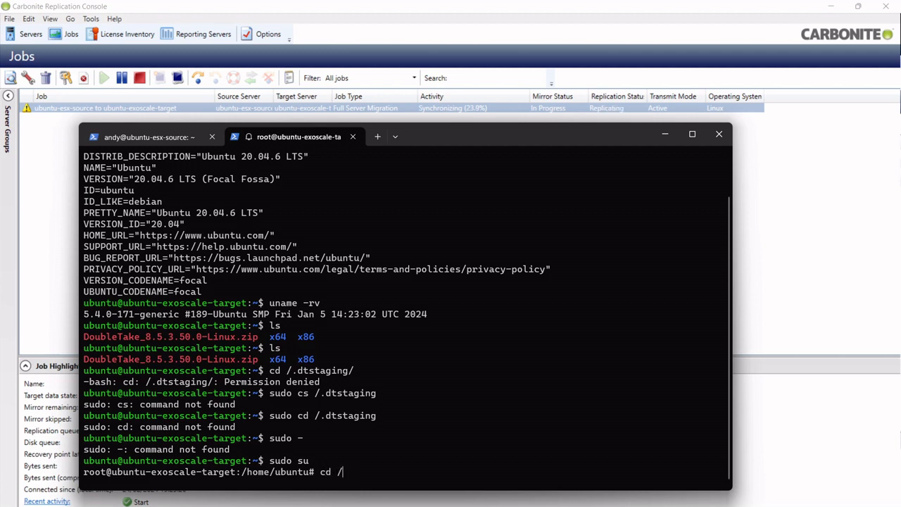
{"action": "key", "text": "Return"}
{"action": "type", "text": "ls"}
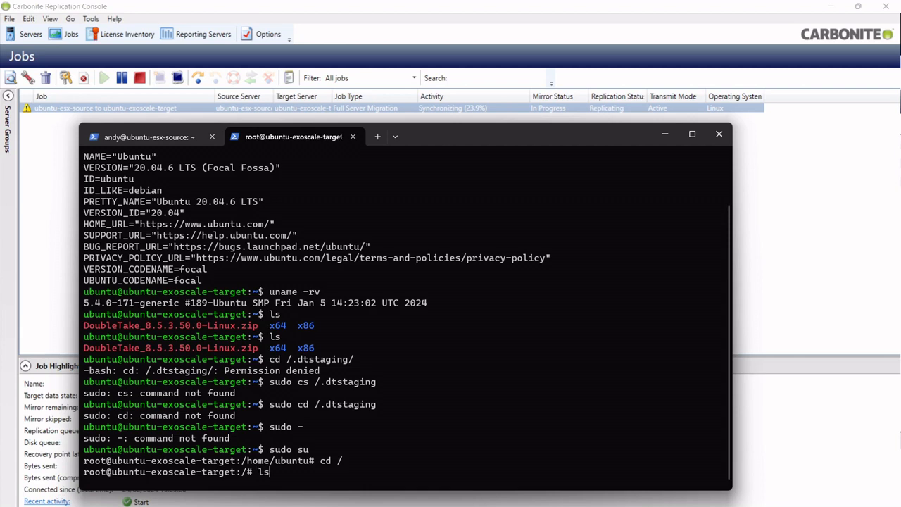
{"action": "type", "text": " -sail"}
{"action": "key", "text": "Return"}
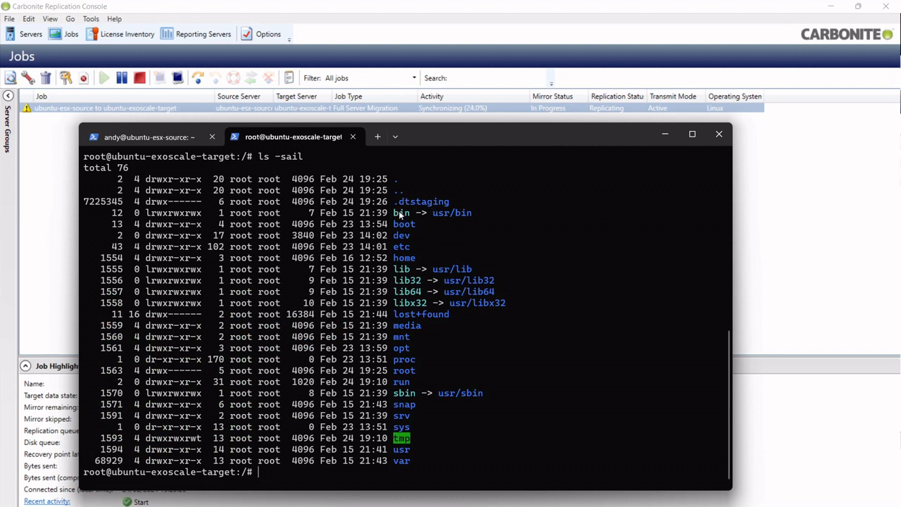
Step: Enter /.dtstaging, then its staged home folder, and list it to see demofile2
{"action": "type", "text": "cd .d"}
{"action": "key", "text": "Tab"}
{"action": "key", "text": "Return"}
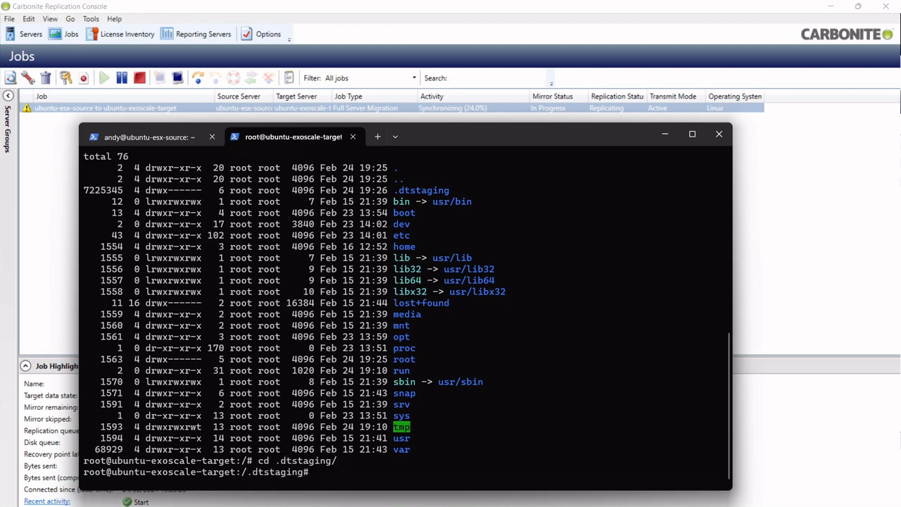
{"action": "type", "text": "ls"}
{"action": "key", "text": "Return"}
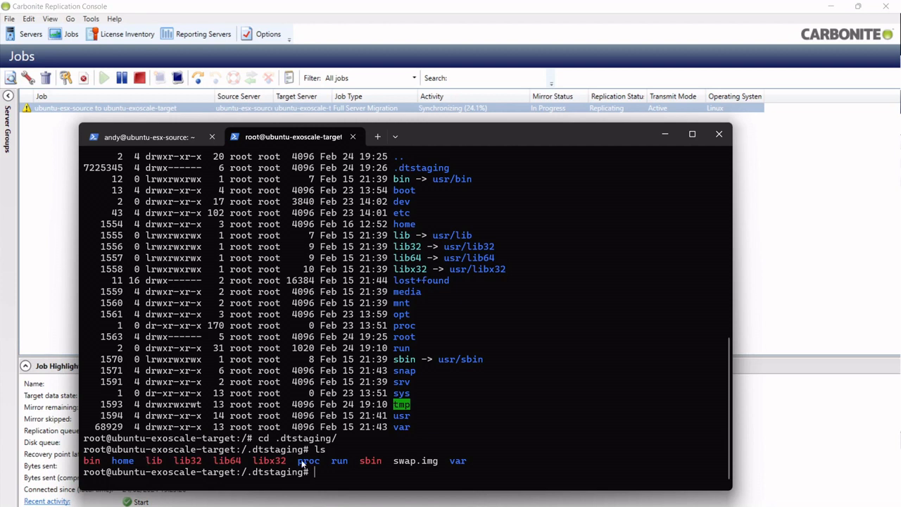
{"action": "type", "text": "cd home/andy/"}
{"action": "key", "text": "Return"}
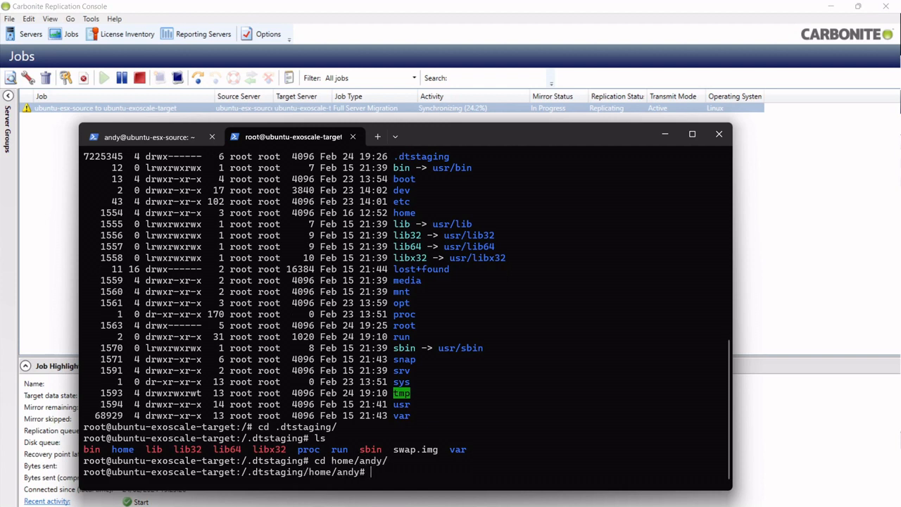
{"action": "type", "text": "ls"}
{"action": "key", "text": "Return"}
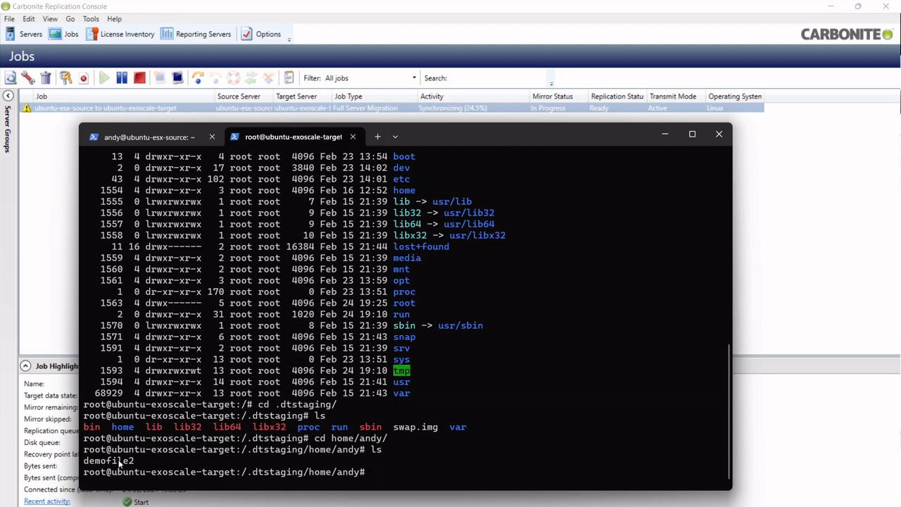
Step: On the source shell, create demofile3 by editing the recalled touch command
{"action": "left_click", "coordinate": [146, 138]}
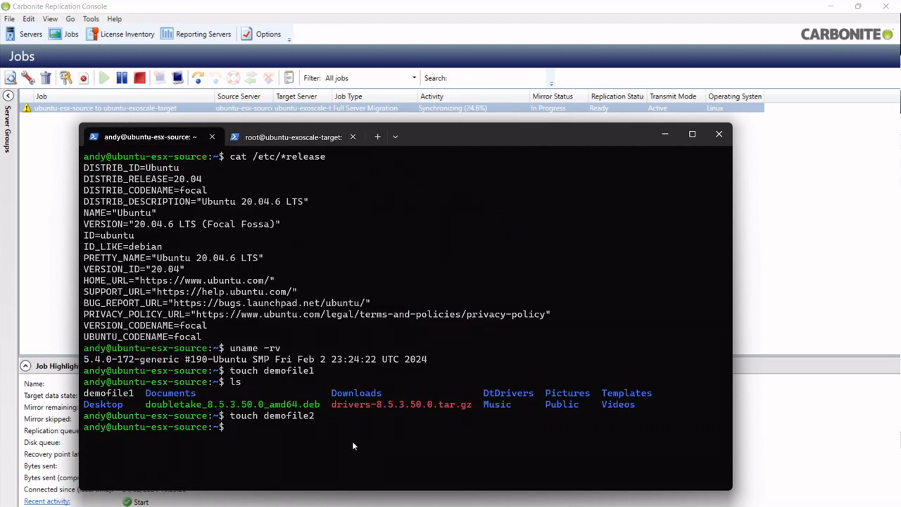
{"action": "key", "text": "Up"}
{"action": "key", "text": "BackSpace"}
{"action": "type", "text": "3"}
{"action": "key", "text": "Return"}
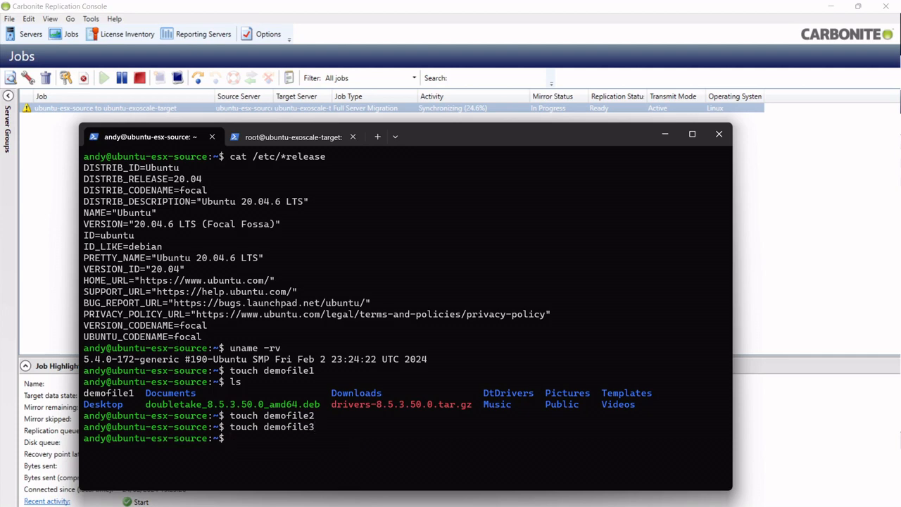
Step: List the target's staged home folder twice to check for demofile3, then switch away
{"action": "left_click", "coordinate": [296, 138]}
{"action": "type", "text": "ls"}
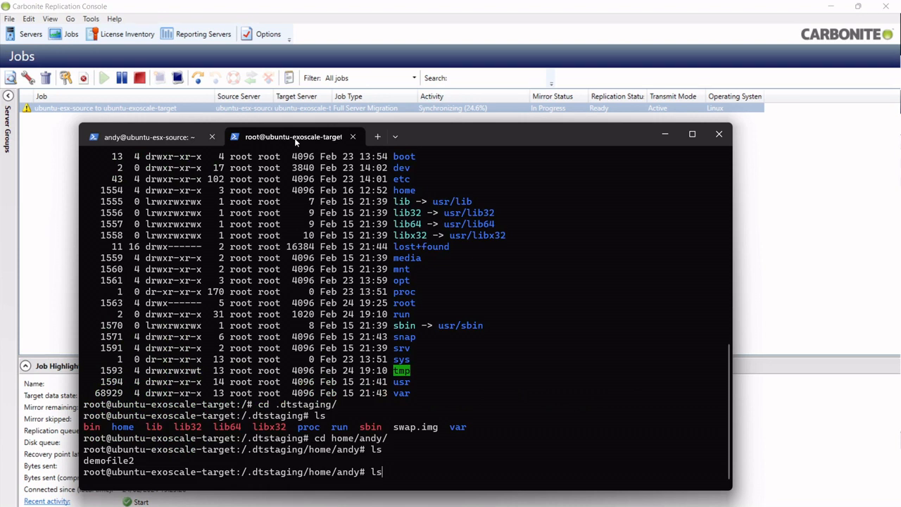
{"action": "key", "text": "Return"}
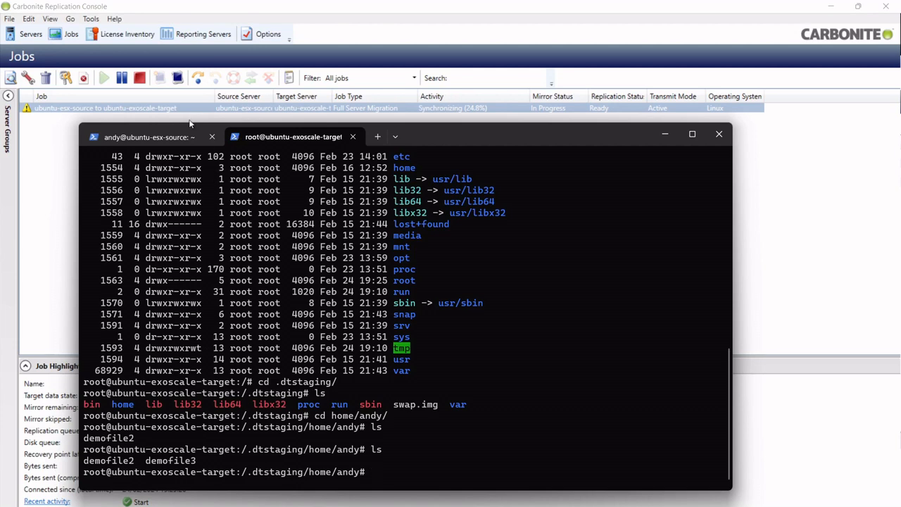
{"action": "left_click", "coordinate": [165, 137]}
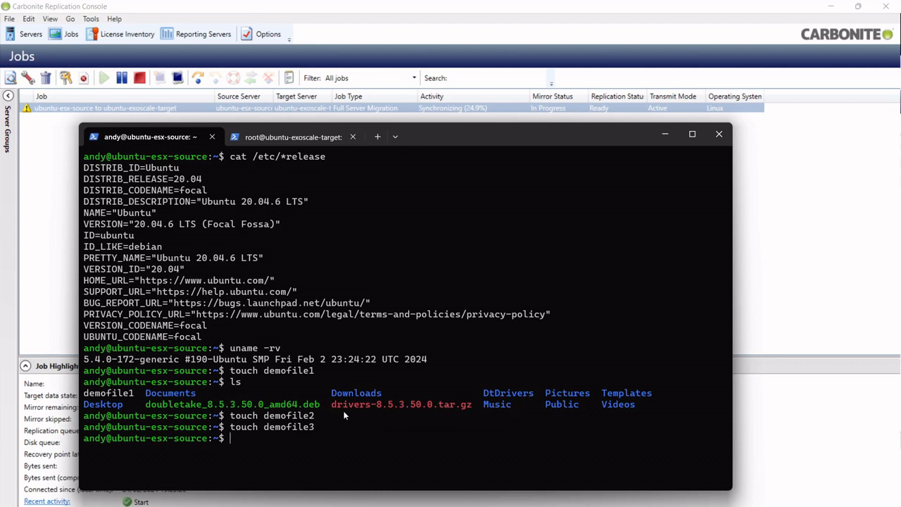
{"action": "left_click", "coordinate": [281, 137]}
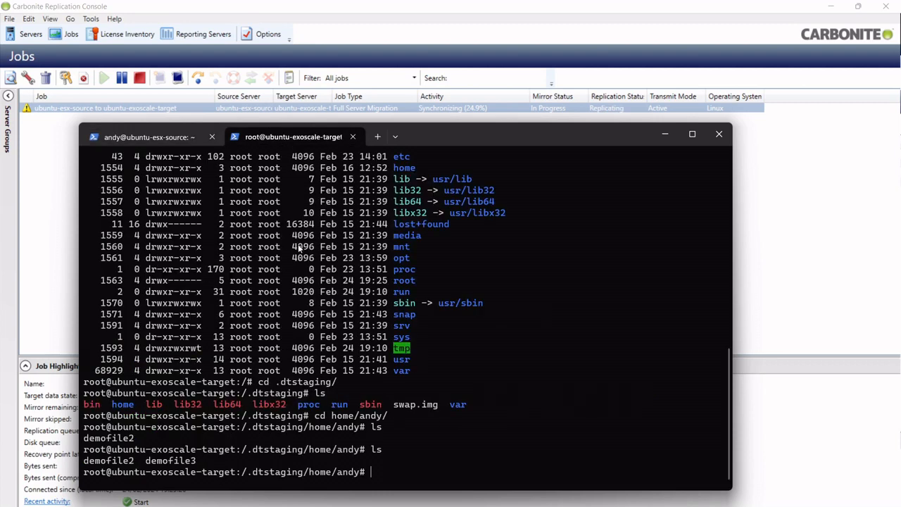
{"action": "type", "text": "ls"}
{"action": "key", "text": "Return"}
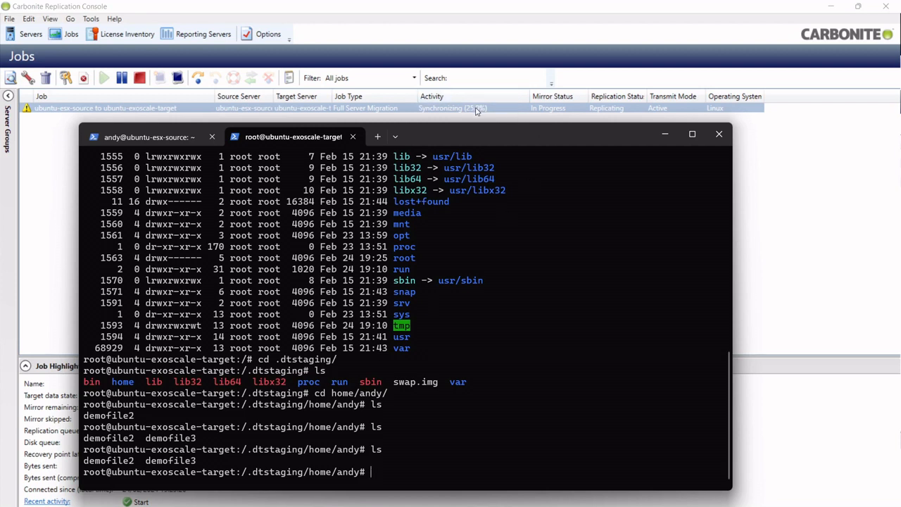
{"action": "key", "text": "alt+Tab"}
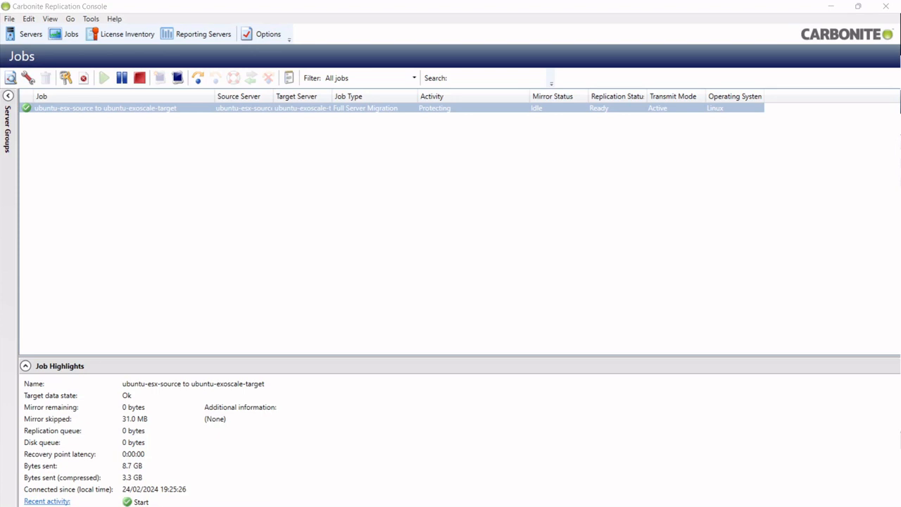
Step: Run Google's internet speed test, getting 33.3 Mbps download and 9.34 Mbps upload
{"action": "left_click_drag", "start_coordinate": [416, 506], "coordinate": [451, 162]}
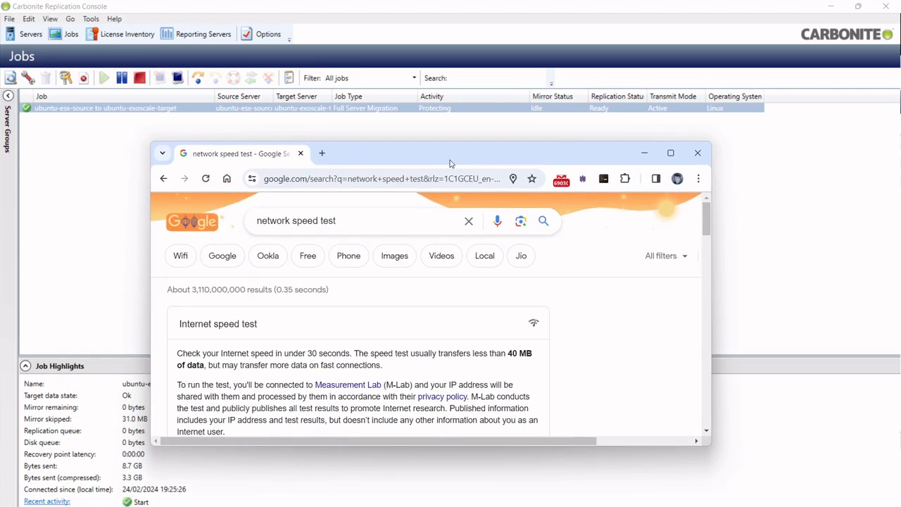
{"action": "scroll", "coordinate": [371, 310], "scroll_direction": "down", "scroll_amount": 3}
{"action": "left_click", "coordinate": [486, 281]}
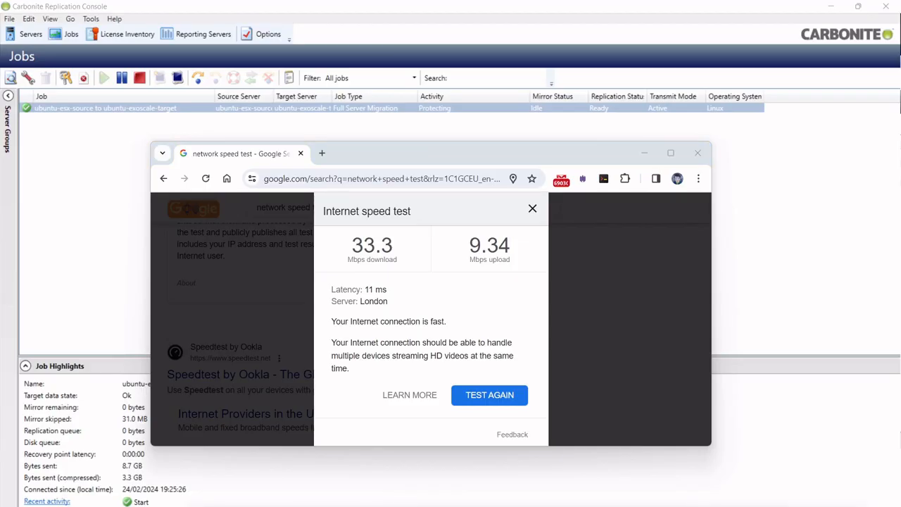
Step: Bring the bandwidth calculator workbook into view, maximised
{"action": "left_click_drag", "start_coordinate": [532, 506], "coordinate": [461, 61]}
{"action": "double_click", "coordinate": [461, 62]}
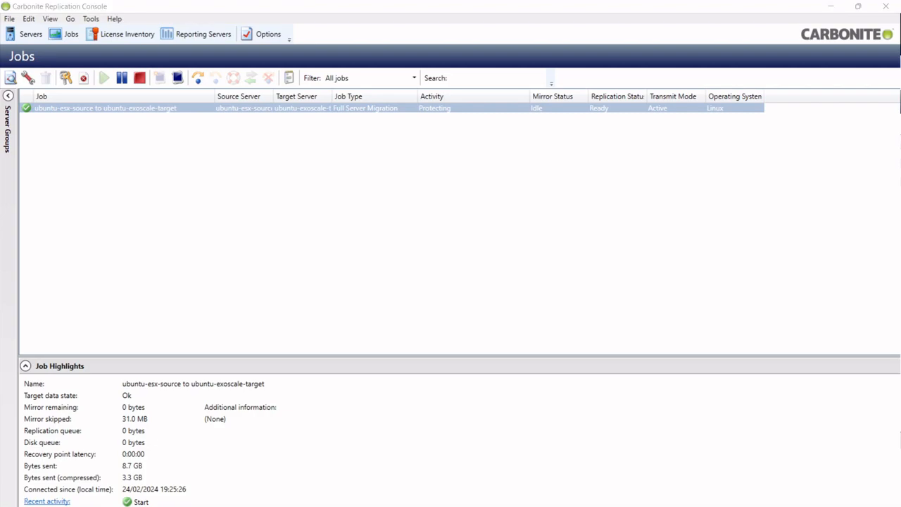
{"action": "key", "text": "alt+Tab"}
Step: Change cell O37 from 9.2 to 3.3 GB, giving 0.73 hours at 10 Mbps, then minimise Excel
{"action": "left_click", "coordinate": [545, 409]}
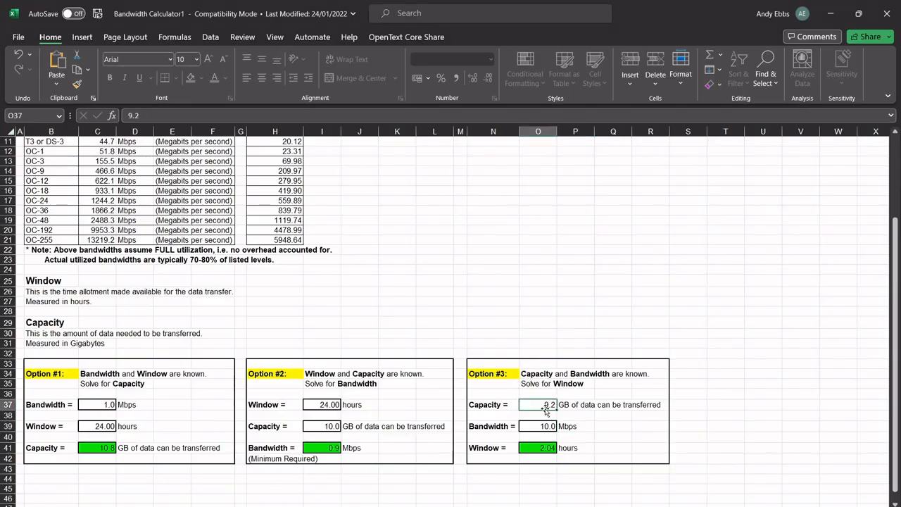
{"action": "double_click", "coordinate": [550, 406]}
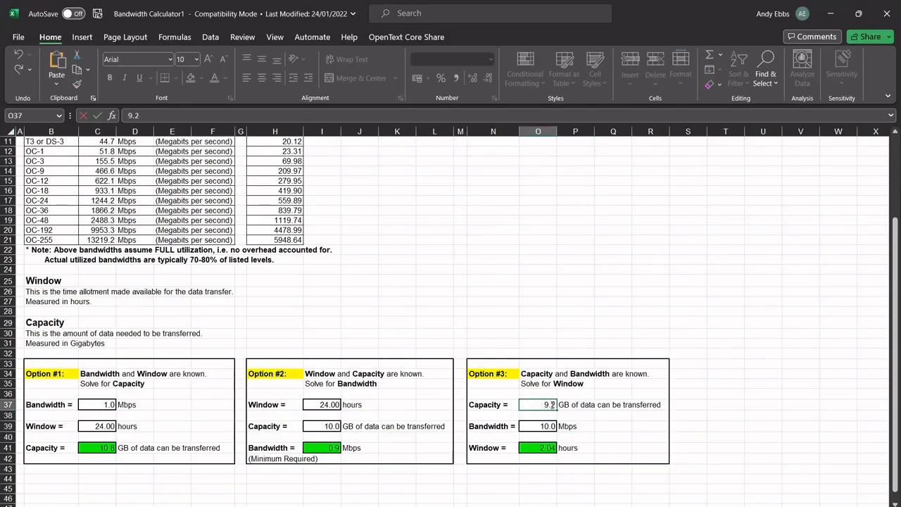
{"action": "key", "text": "BackSpace"}
{"action": "key", "text": "BackSpace"}
{"action": "key", "text": "BackSpace"}
{"action": "type", "text": "3.3"}
{"action": "left_click", "coordinate": [543, 428]}
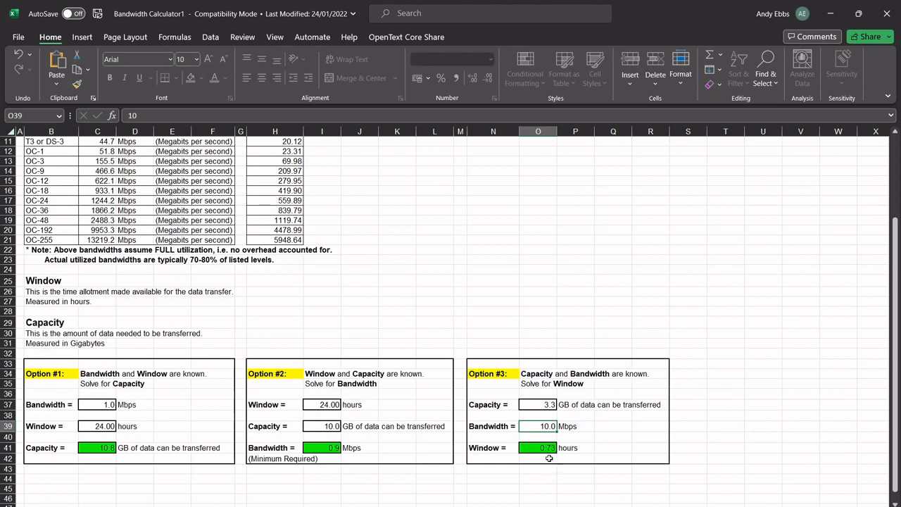
{"action": "left_click", "coordinate": [830, 11]}
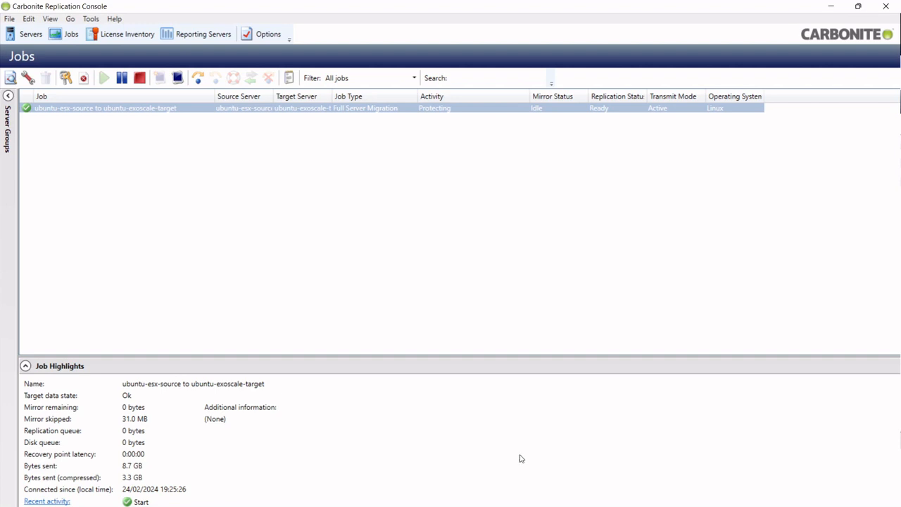
Step: Create demofile4 on the source with touch demofile4
{"action": "key", "text": "alt+Tab"}
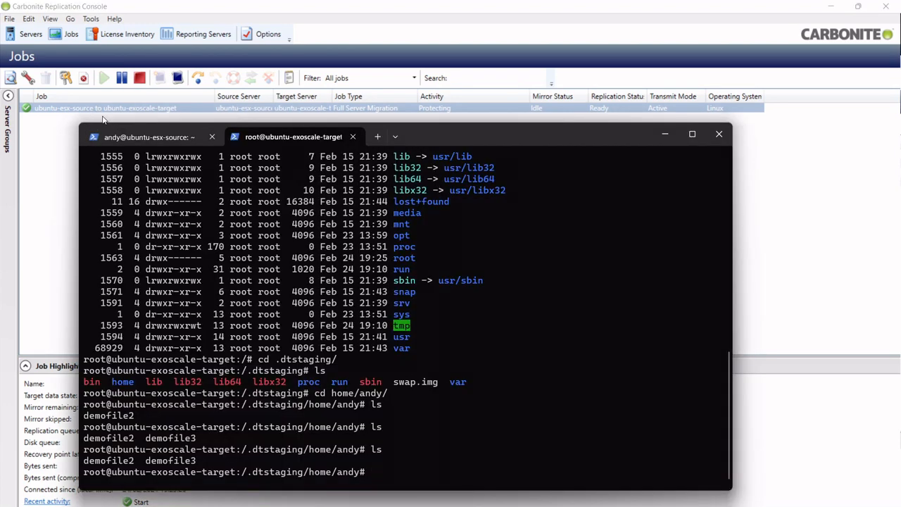
{"action": "left_click", "coordinate": [152, 137]}
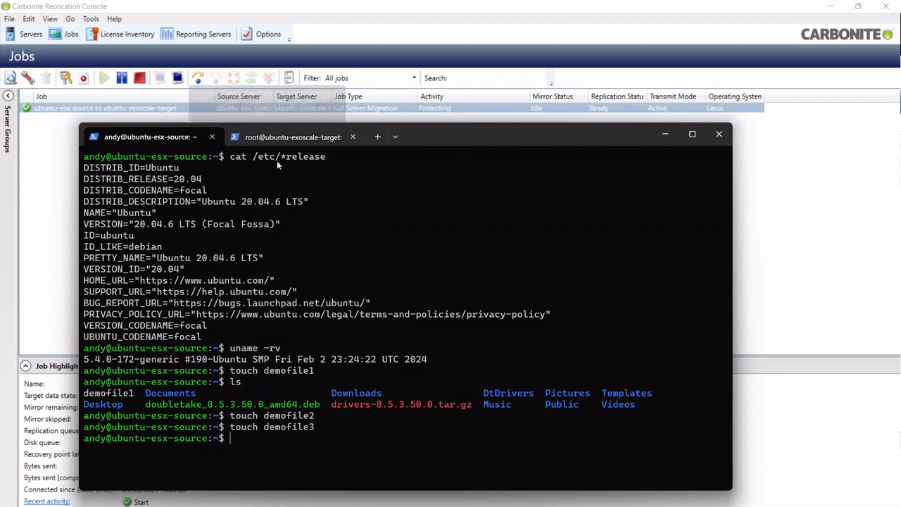
{"action": "type", "text": "touch"}
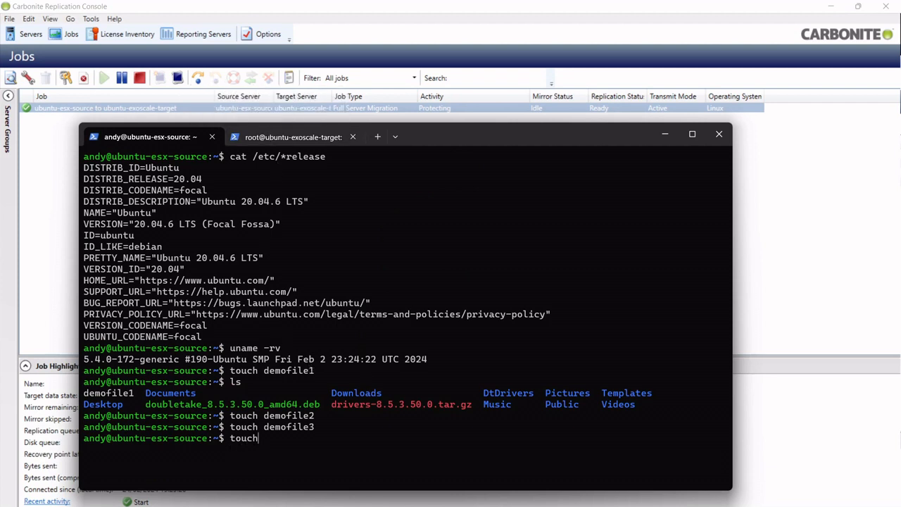
{"action": "type", "text": " demofile4"}
{"action": "key", "text": "Return"}
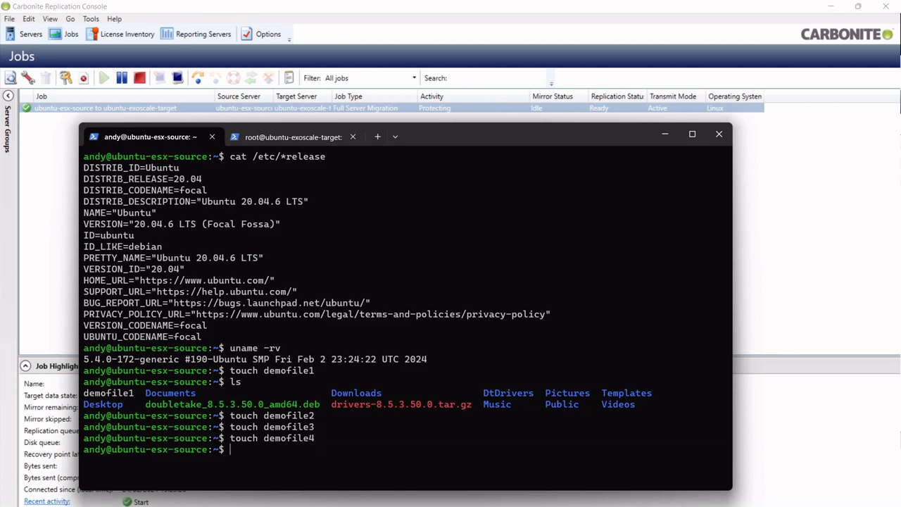
Step: List the target's staged home folder, showing demofile1 through demofile4
{"action": "left_click", "coordinate": [293, 138]}
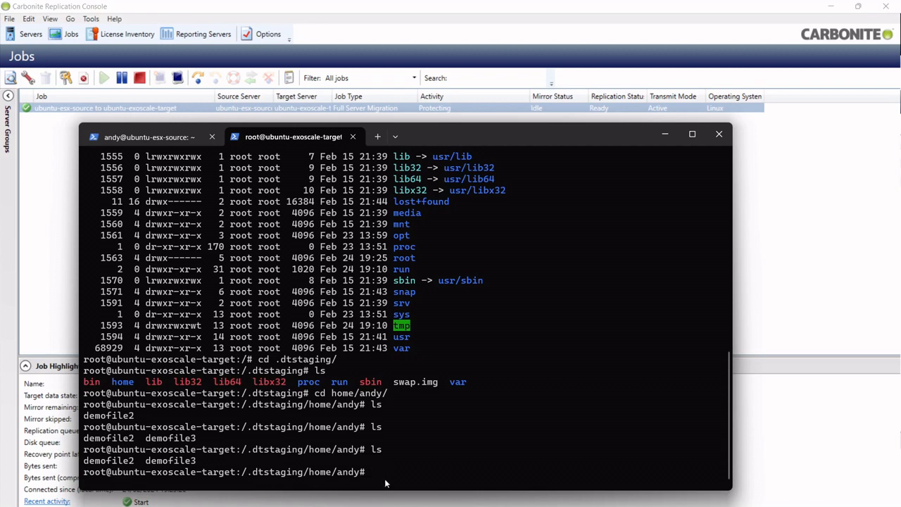
{"action": "type", "text": "ls"}
{"action": "key", "text": "Return"}
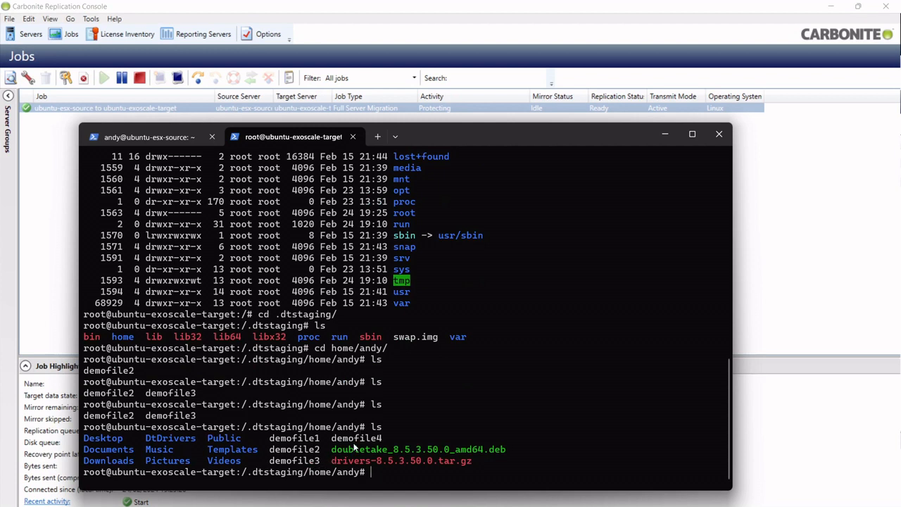
{"action": "left_click", "coordinate": [166, 143]}
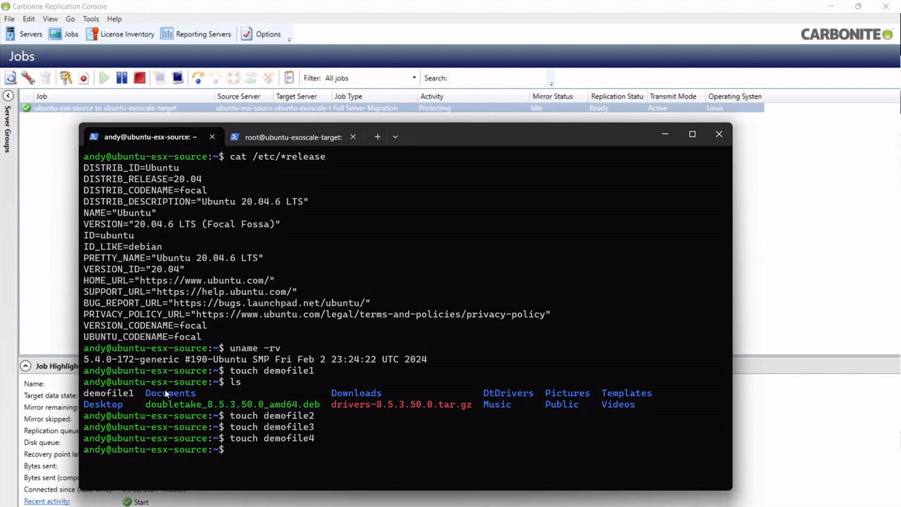
Step: Compare the ESXi ubuntu-esx-source VM page with the Exoscale target instance page
{"action": "left_click", "coordinate": [305, 140]}
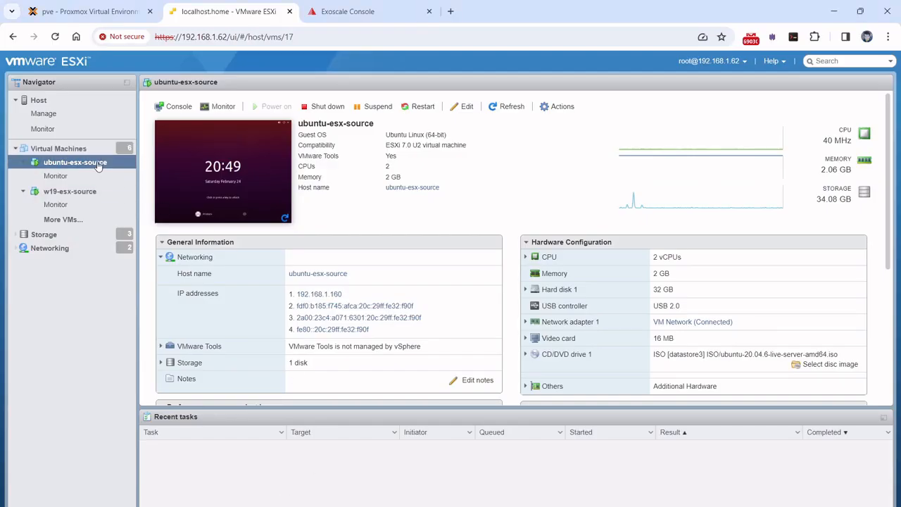
{"action": "left_click", "coordinate": [366, 11]}
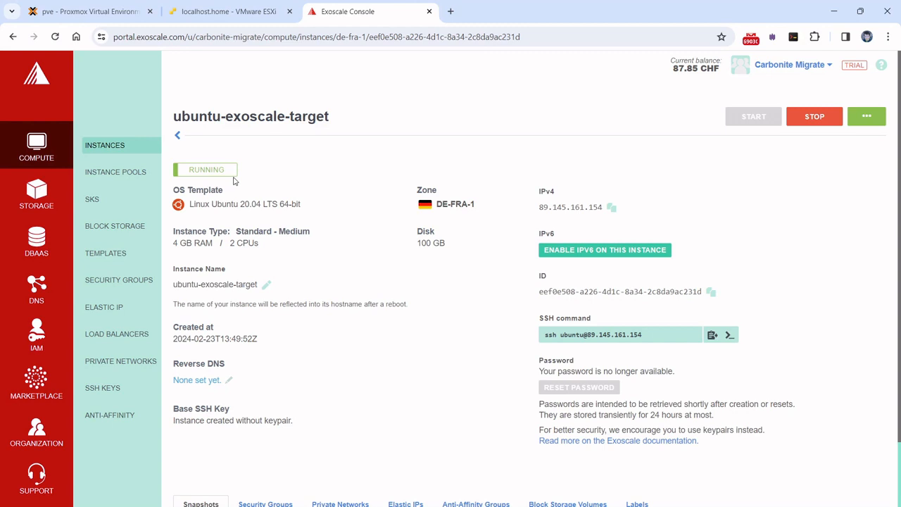
{"action": "left_click", "coordinate": [244, 15]}
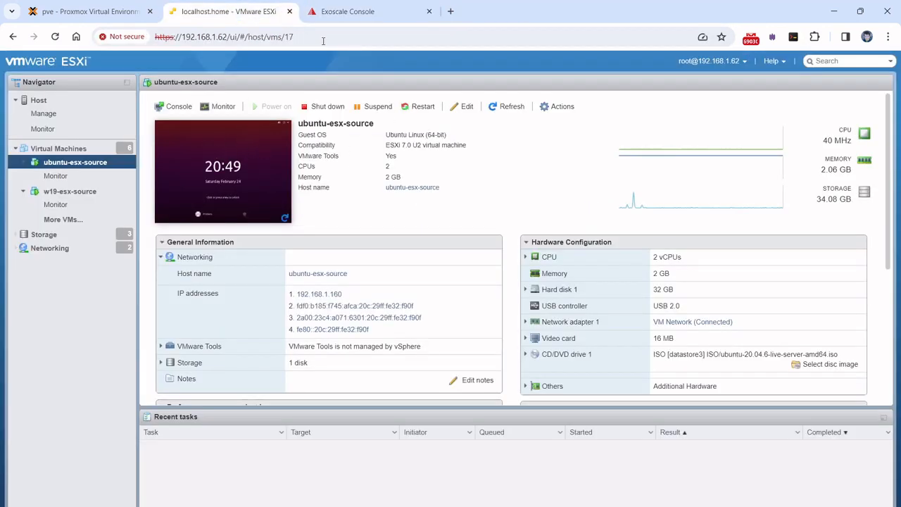
{"action": "mouse_move", "coordinate": [334, 16]}
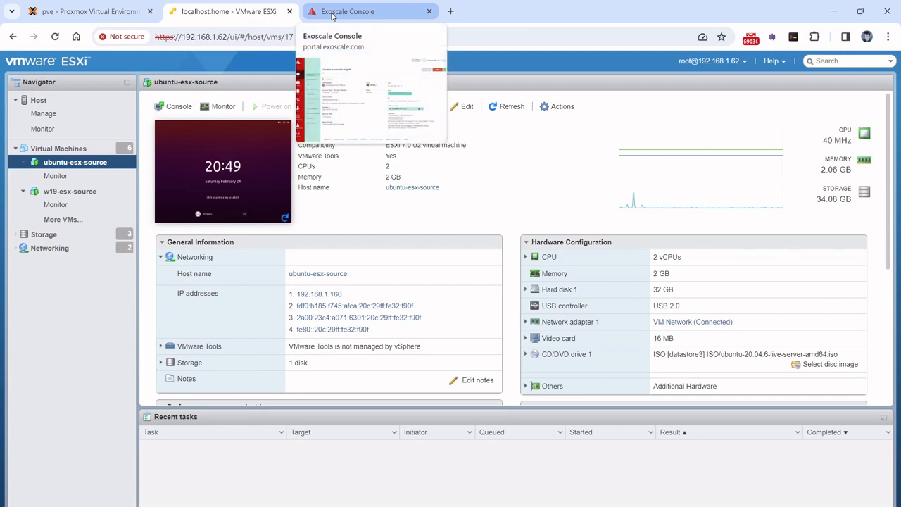
{"action": "left_click", "coordinate": [334, 15]}
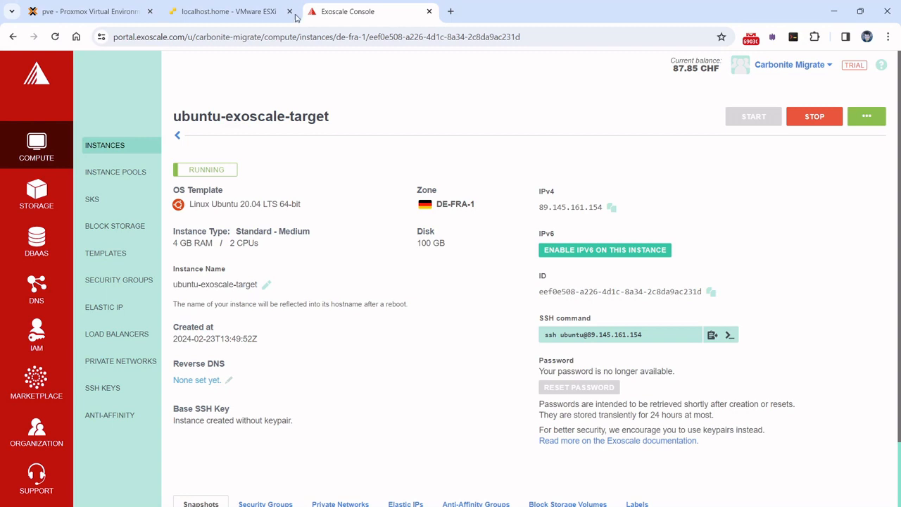
{"action": "left_click", "coordinate": [254, 18]}
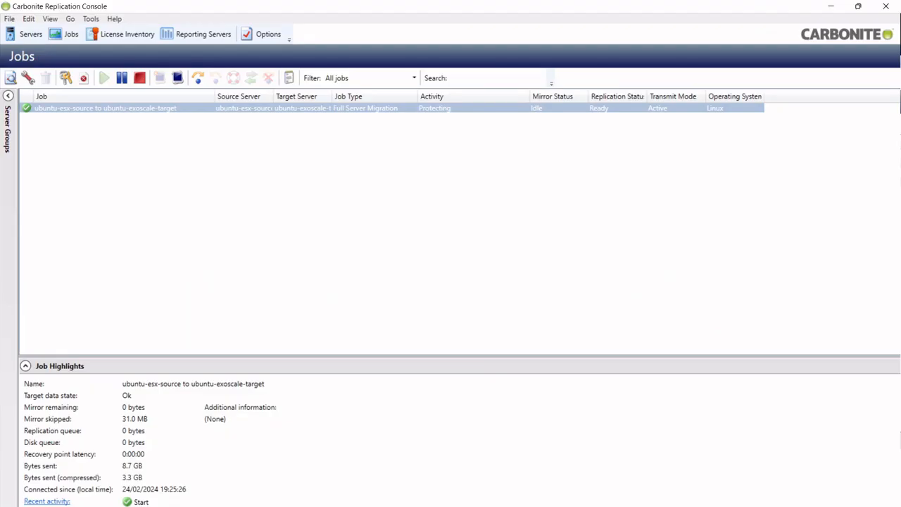
Step: Cut over the ubuntu-esx-source job to live data, then minimise the console
{"action": "left_click", "coordinate": [133, 111]}
{"action": "right_click", "coordinate": [133, 113]}
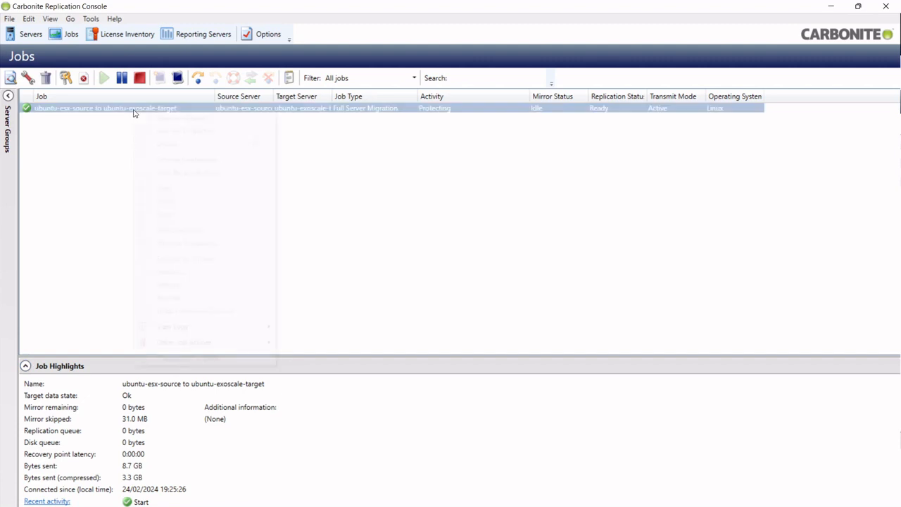
{"action": "left_click", "coordinate": [204, 259]}
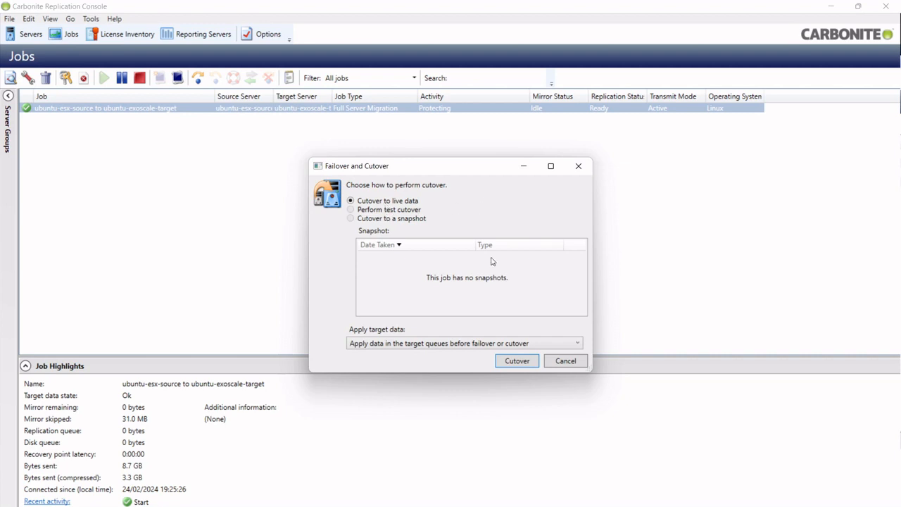
{"action": "left_click", "coordinate": [524, 363]}
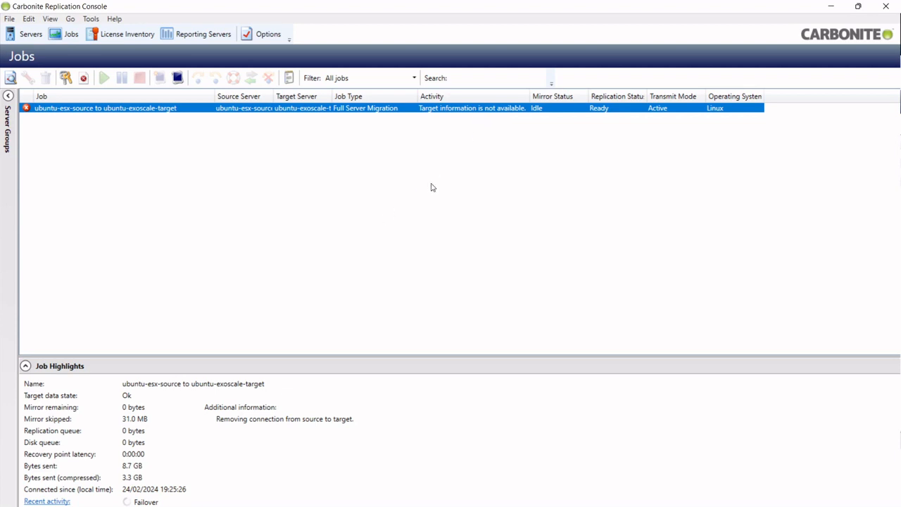
{"action": "left_click", "coordinate": [832, 7]}
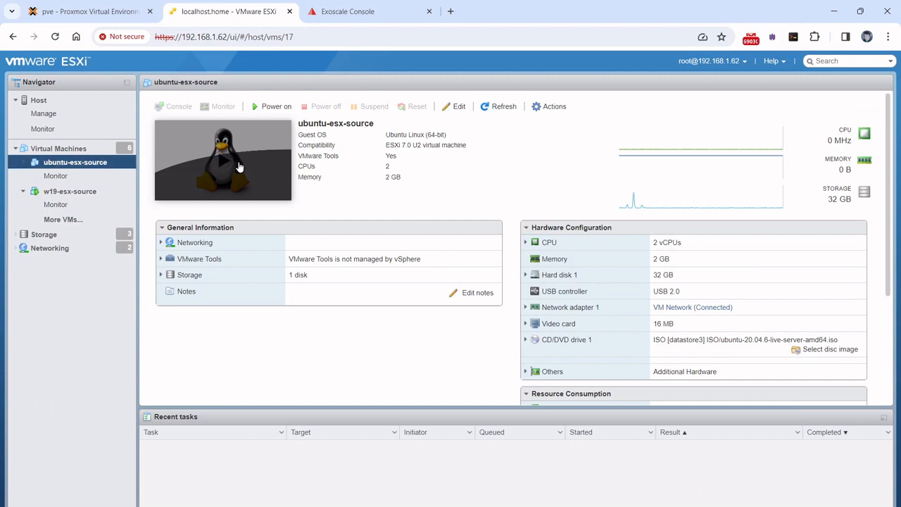
Step: Switch to the Exoscale Console page for ubuntu-exoscale-target
{"action": "left_click", "coordinate": [379, 23]}
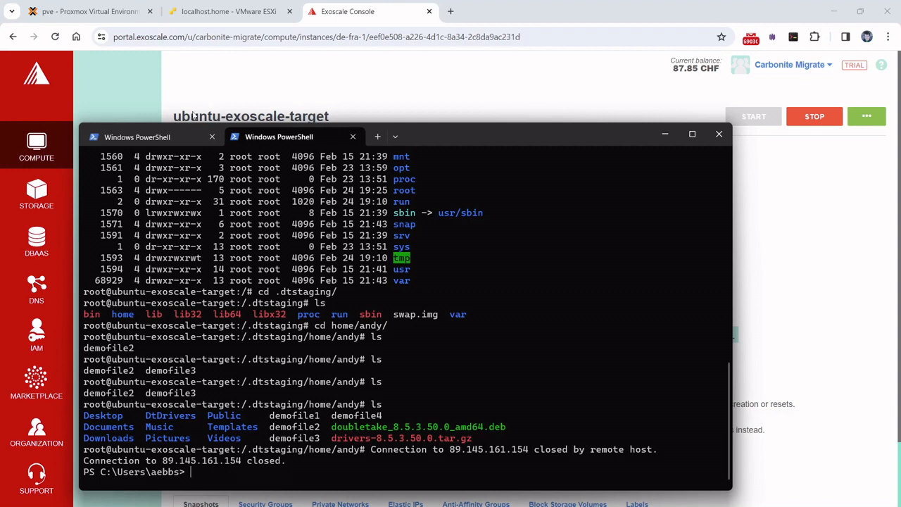
Step: SSH to 89.145.161.154 as the migrated user instead of ubuntu; it fails on a changed host key
{"action": "left_click", "coordinate": [168, 140]}
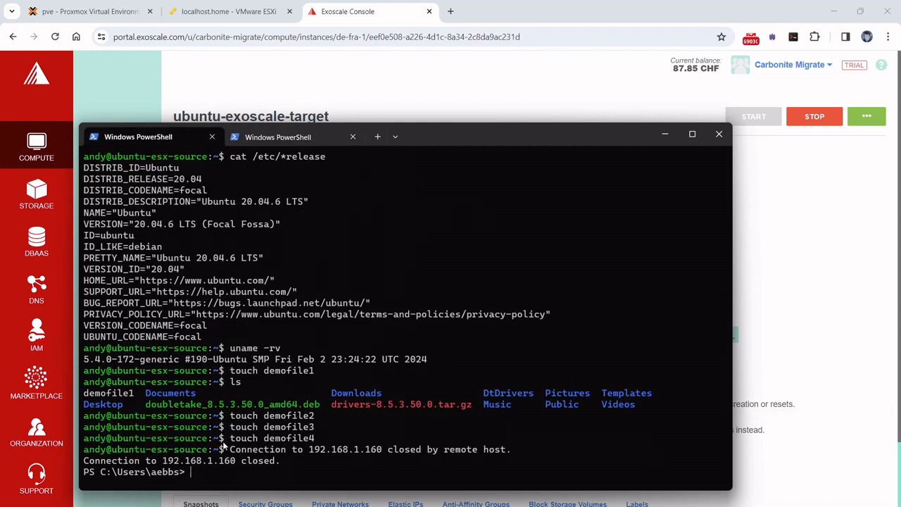
{"action": "left_click", "coordinate": [259, 139]}
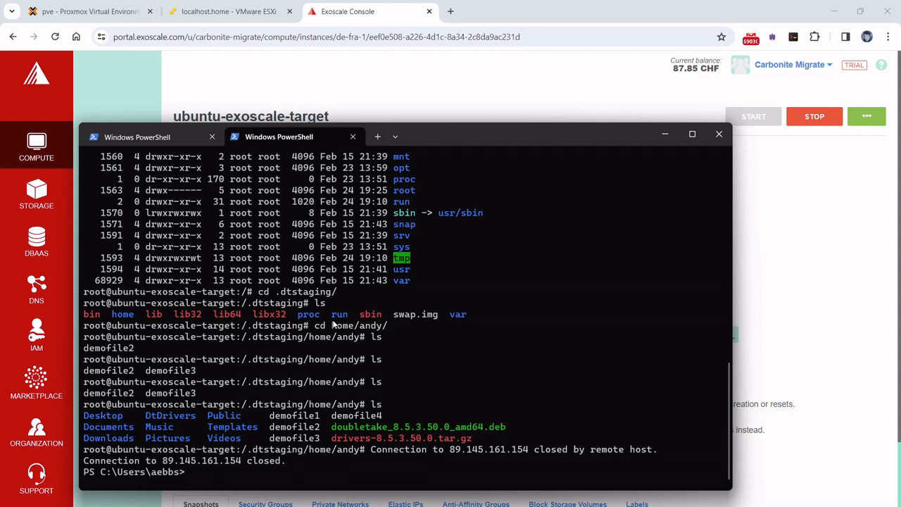
{"action": "key", "text": "Up"}
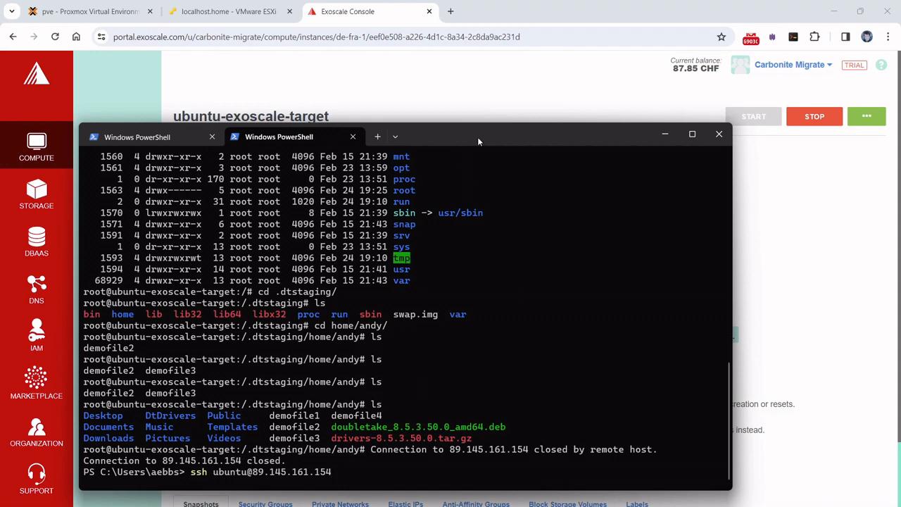
{"action": "left_click_drag", "start_coordinate": [478, 138], "coordinate": [467, 158]}
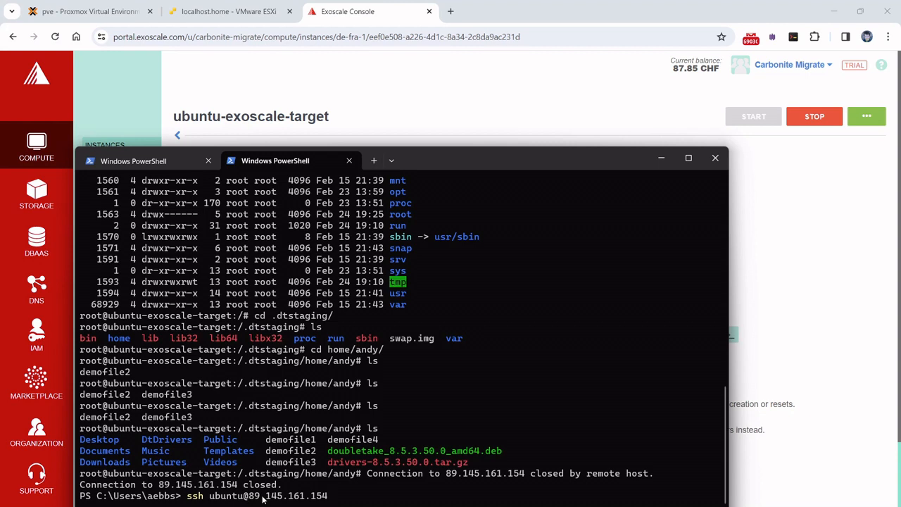
{"action": "key", "text": "Left"}
{"action": "key", "text": "Left"}
{"action": "key", "text": "Left"}
{"action": "key", "text": "Left"}
{"action": "key", "text": "Left"}
{"action": "key", "text": "Left"}
{"action": "key", "text": "Left"}
{"action": "key", "text": "Left"}
{"action": "key", "text": "Left"}
{"action": "key", "text": "Left"}
{"action": "key", "text": "Left"}
{"action": "key", "text": "Left"}
{"action": "key", "text": "Left"}
{"action": "key", "text": "Left"}
{"action": "key", "text": "BackSpace"}
{"action": "key", "text": "BackSpace"}
{"action": "key", "text": "BackSpace"}
{"action": "key", "text": "BackSpace"}
{"action": "key", "text": "BackSpace"}
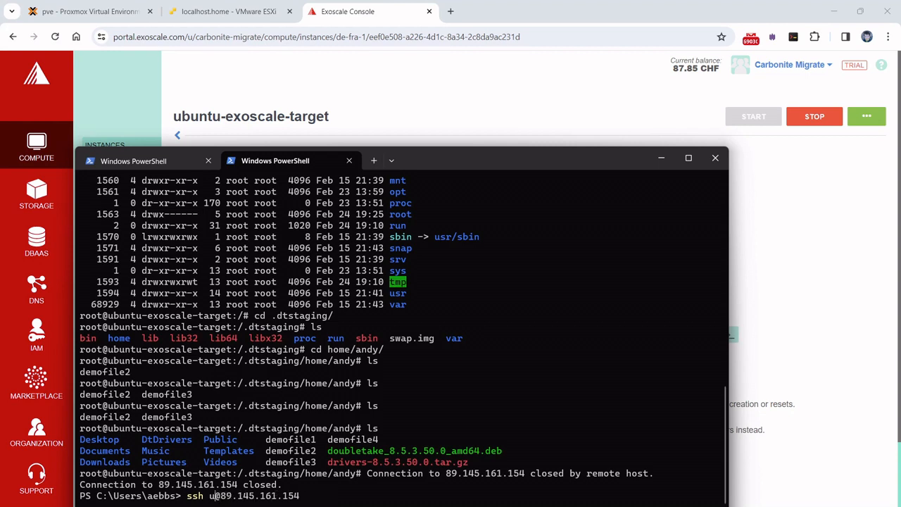
{"action": "key", "text": "BackSpace"}
{"action": "type", "text": "andy"}
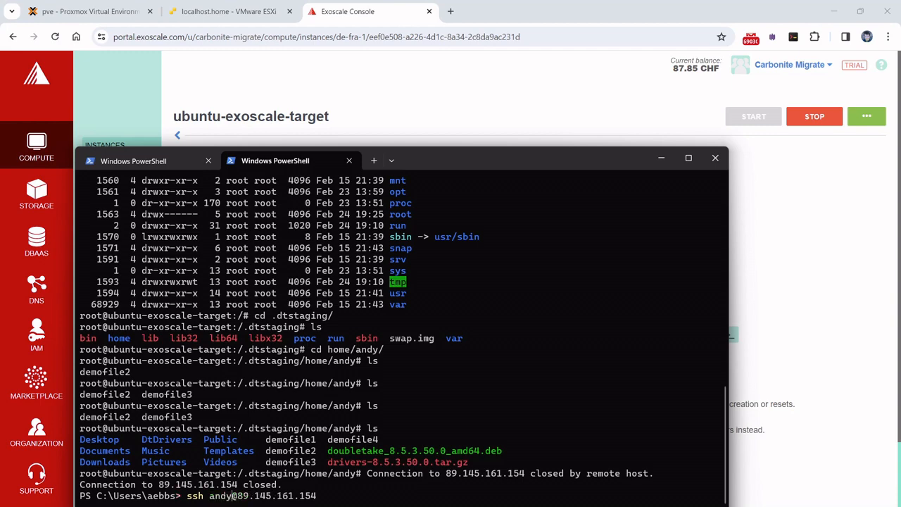
{"action": "key", "text": "Return"}
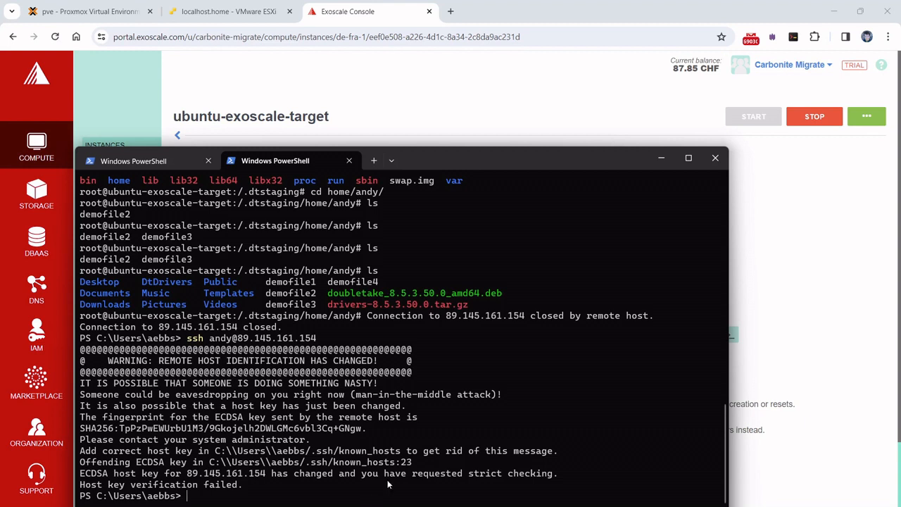
Step: Rerun the ssh login to 89.145.161.154, accept the new host key with 'yes', and enter the account password
{"action": "mouse_move", "coordinate": [383, 506]}
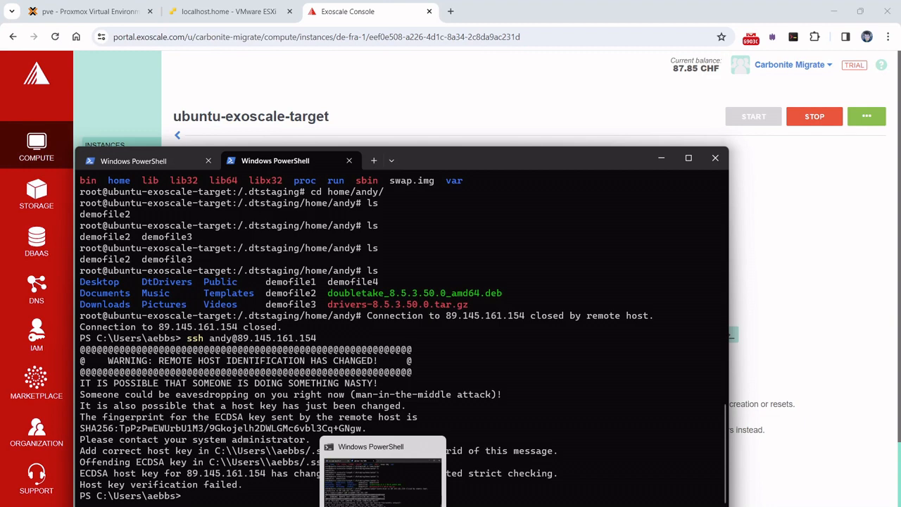
{"action": "mouse_move", "coordinate": [304, 506]}
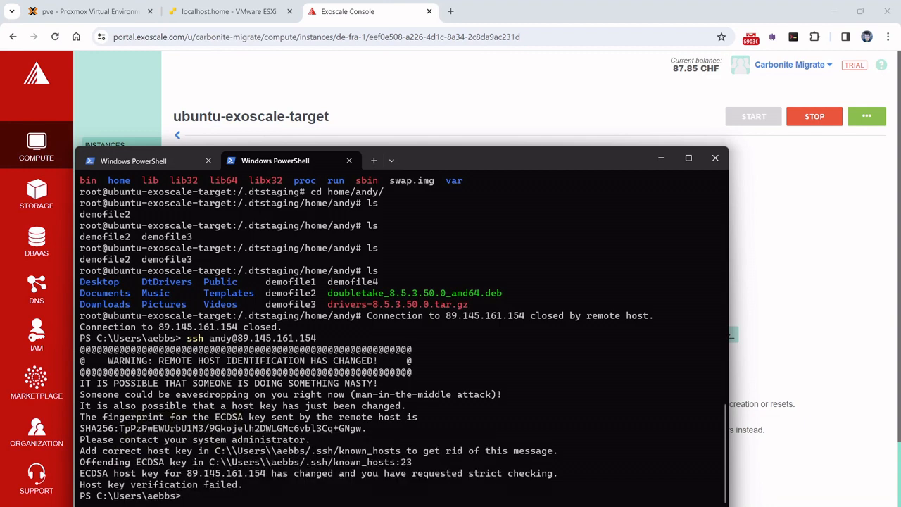
{"action": "mouse_move", "coordinate": [716, 506]}
{"action": "key", "text": "Up"}
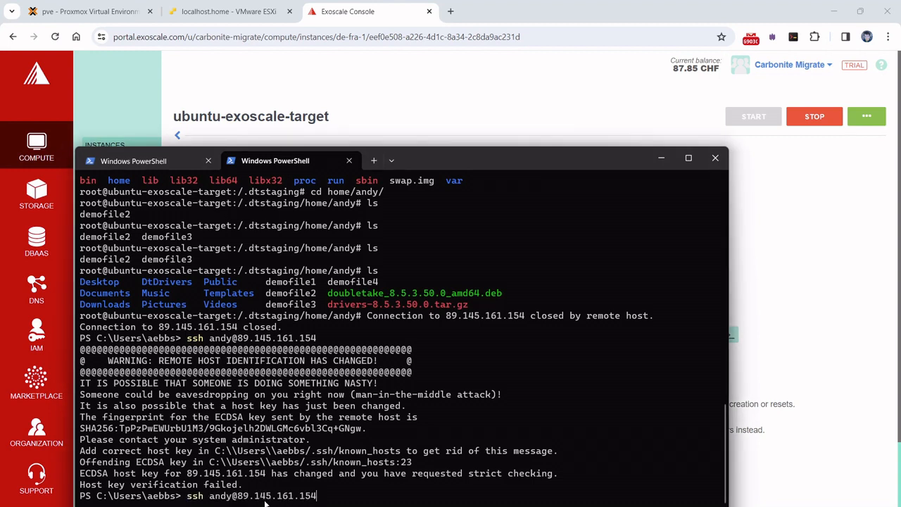
{"action": "key", "text": "Return"}
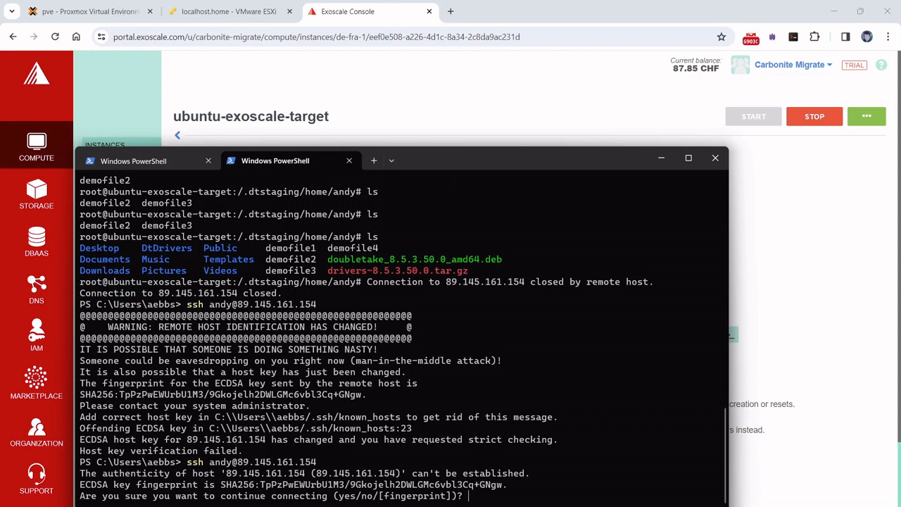
{"action": "type", "text": "yes"}
{"action": "key", "text": "Return"}
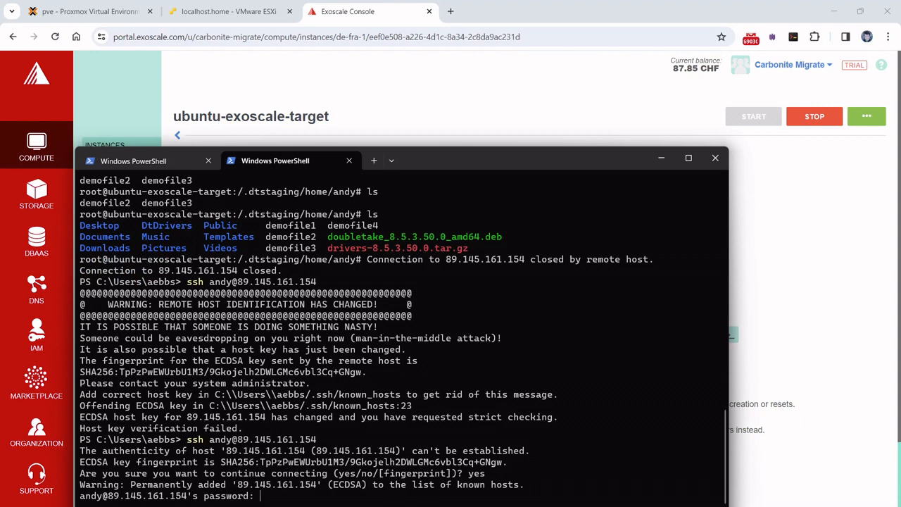
{"action": "key", "text": "Return"}
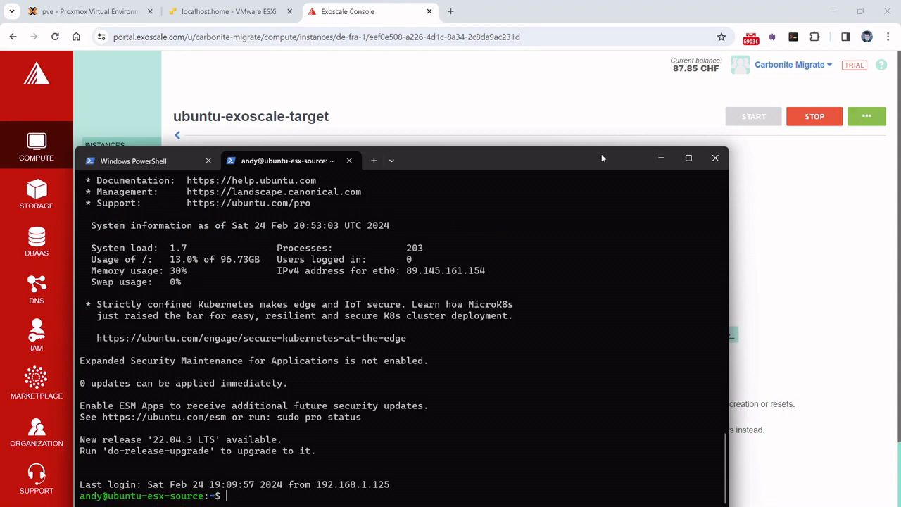
Step: Move the terminal aside to compare its eth0 address with the instance's IPv4 89.145.161.154
{"action": "left_click_drag", "start_coordinate": [601, 154], "coordinate": [642, 252]}
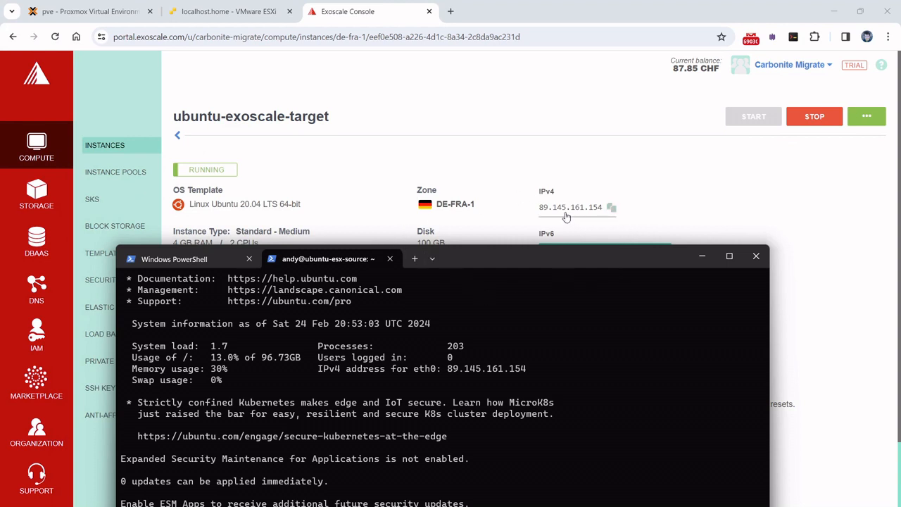
{"action": "left_click_drag", "start_coordinate": [543, 265], "coordinate": [530, 143]}
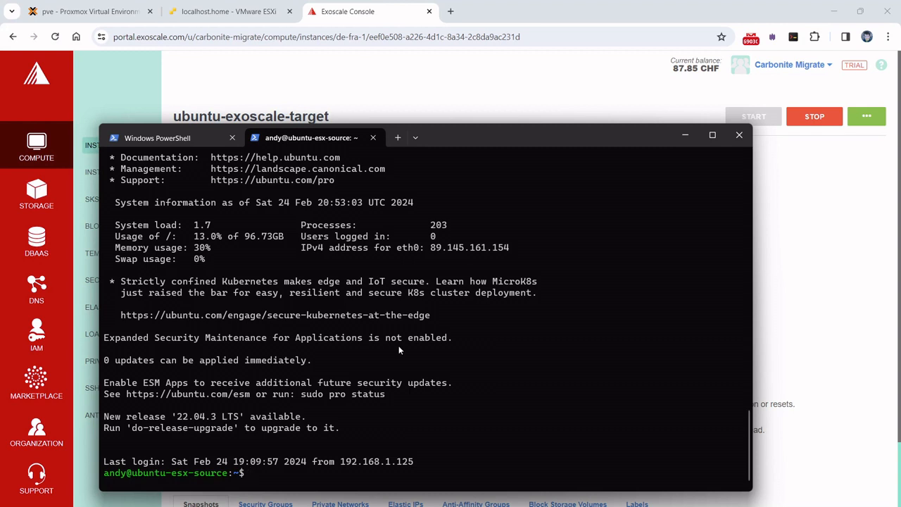
{"action": "left_click", "coordinate": [686, 136]}
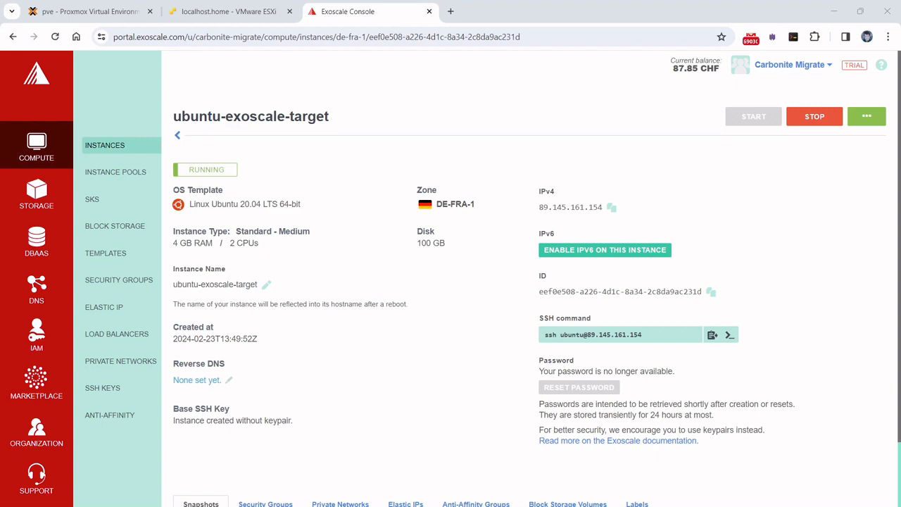
Step: In the restored SSH session, type a contact e-mail address at the prompt and insert its missing 'n'
{"action": "left_click", "coordinate": [394, 506]}
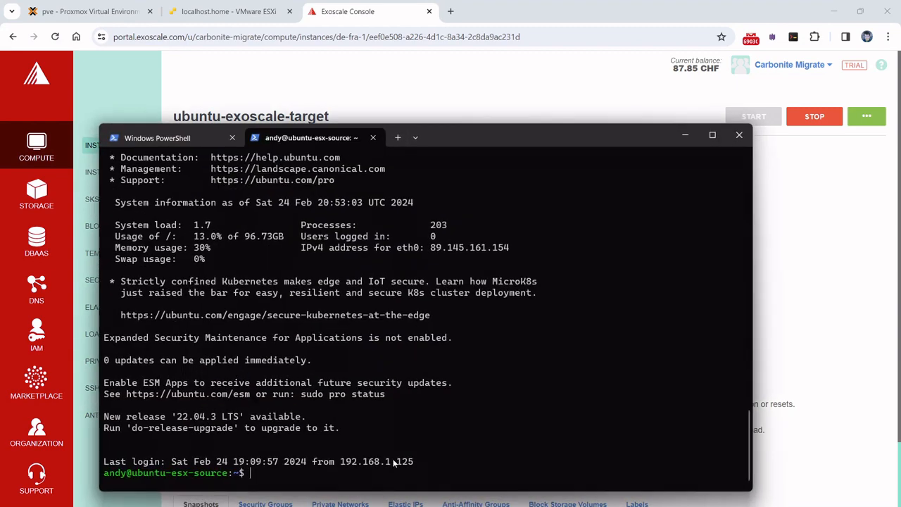
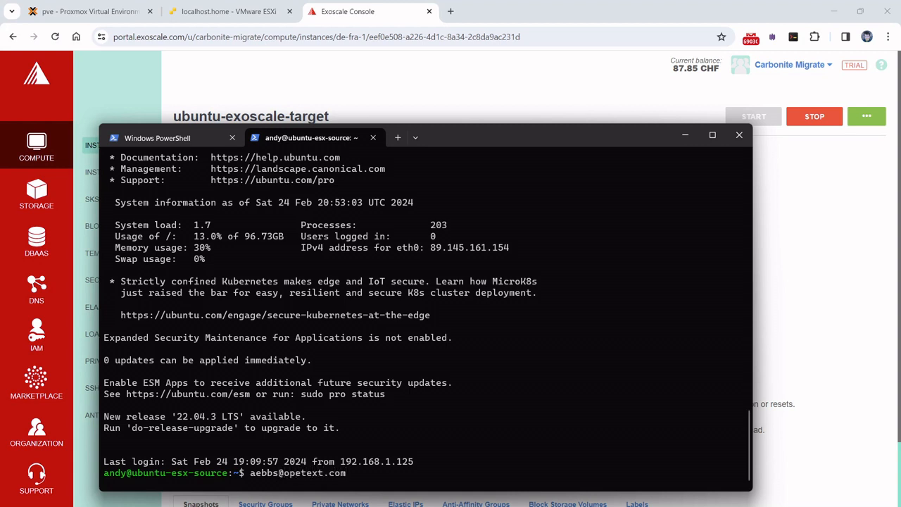
{"action": "key", "text": "Left"}
{"action": "key", "text": "Left"}
{"action": "key", "text": "Left"}
{"action": "key", "text": "Left"}
{"action": "key", "text": "Left"}
{"action": "key", "text": "Left"}
{"action": "key", "text": "Left"}
{"action": "key", "text": "Left"}
{"action": "type", "text": "n"}
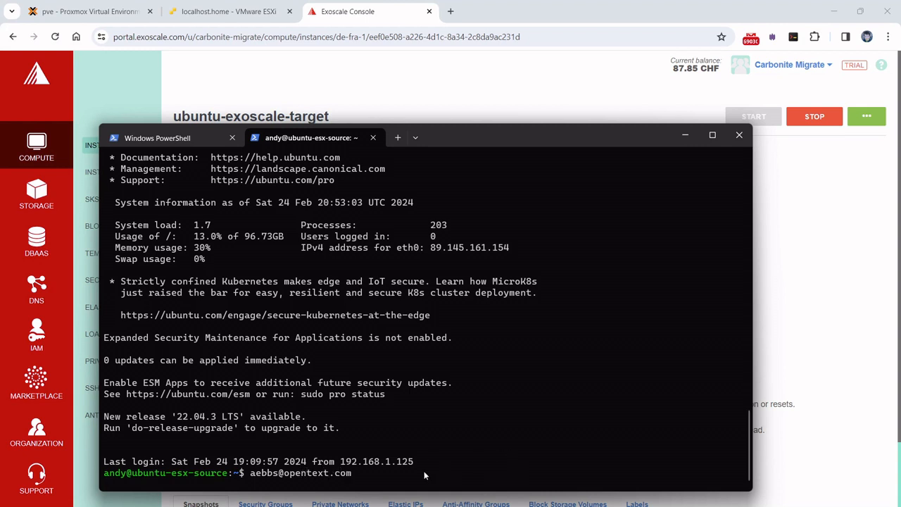